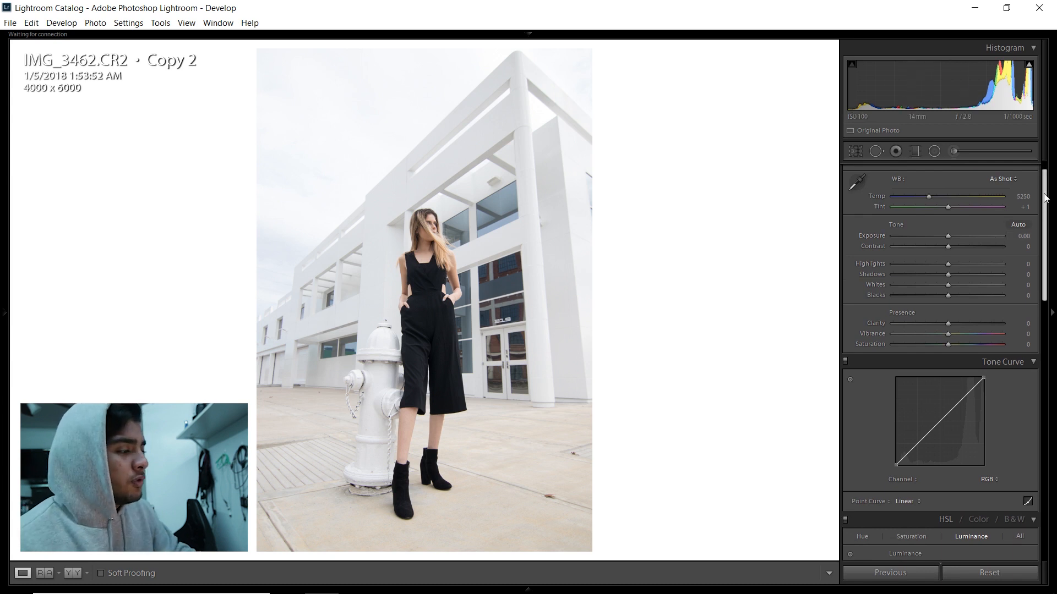
Shape a gentle S-curve in the red channel of the tone curve with three points, lowering the shadows and raising the highlights.
scroll(1045, 207, "down", 1)
left_click_drag(1046, 207, 1047, 244)
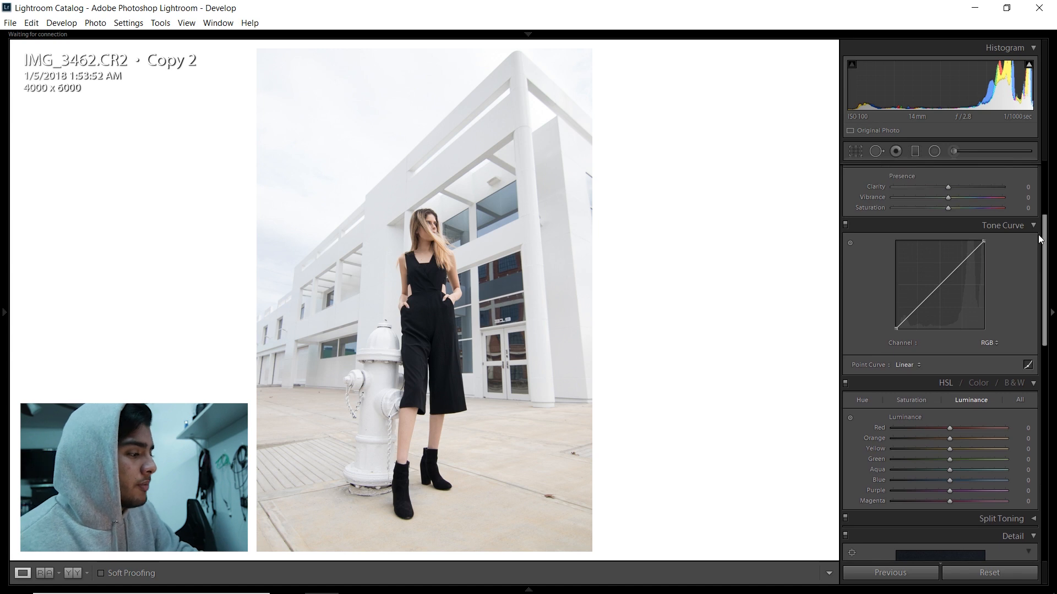
left_click(994, 344)
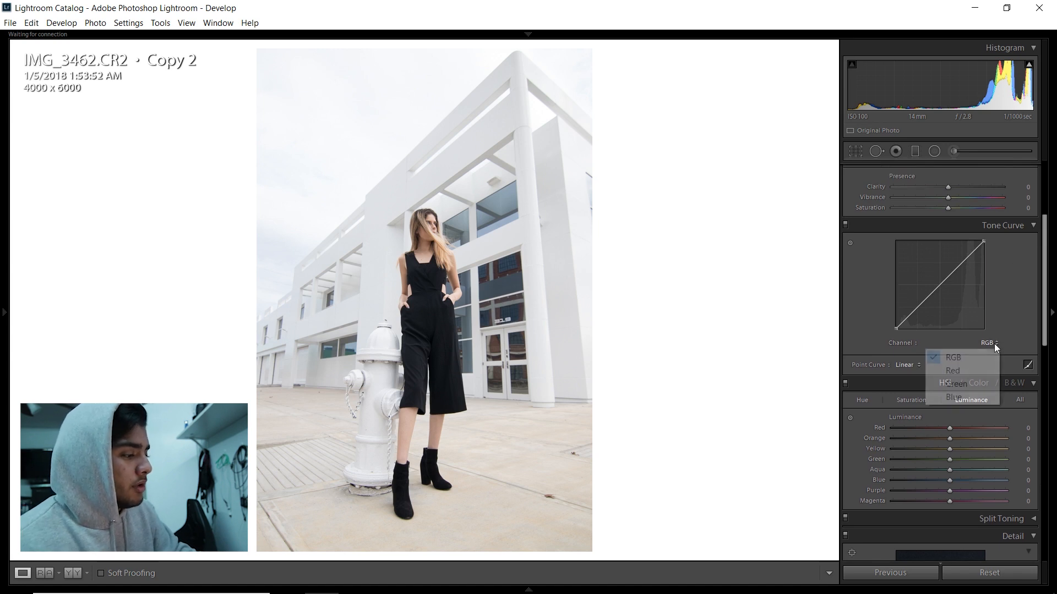
left_click(972, 368)
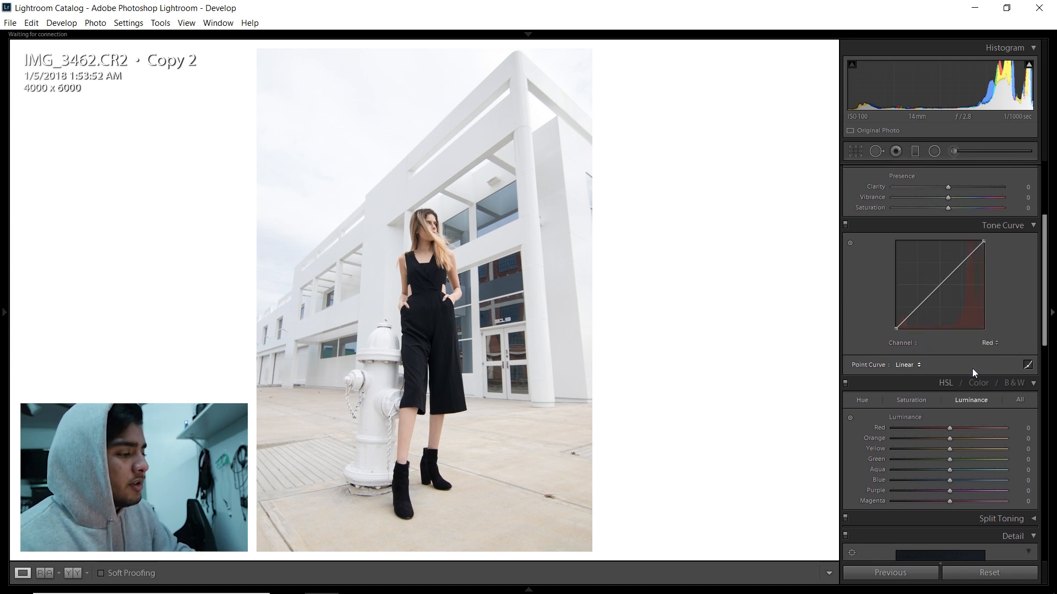
left_click(939, 286)
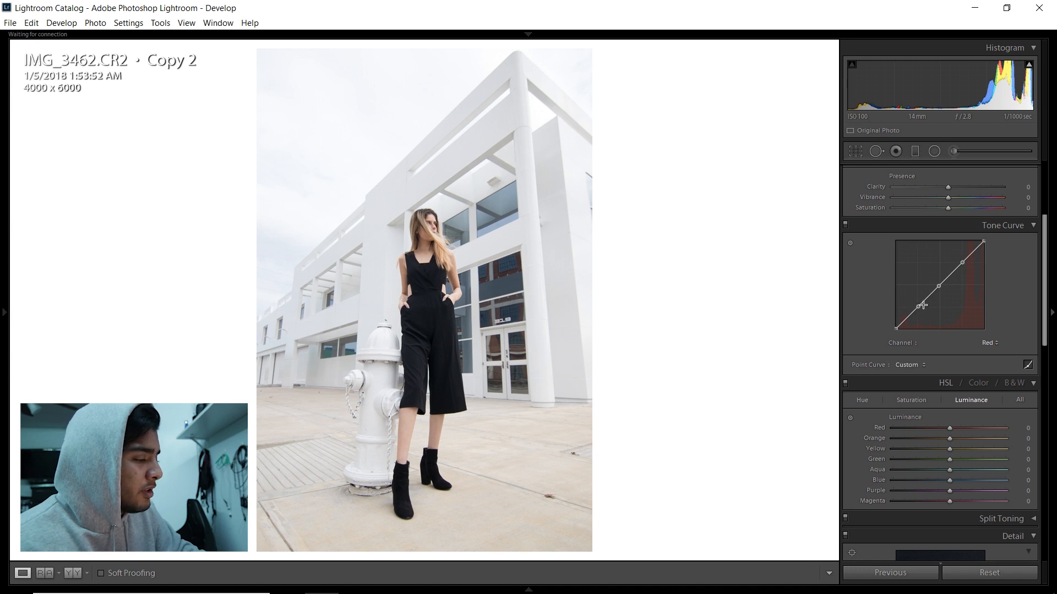
left_click(918, 307)
left_click_drag(918, 307, 918, 311)
left_click_drag(962, 262, 961, 260)
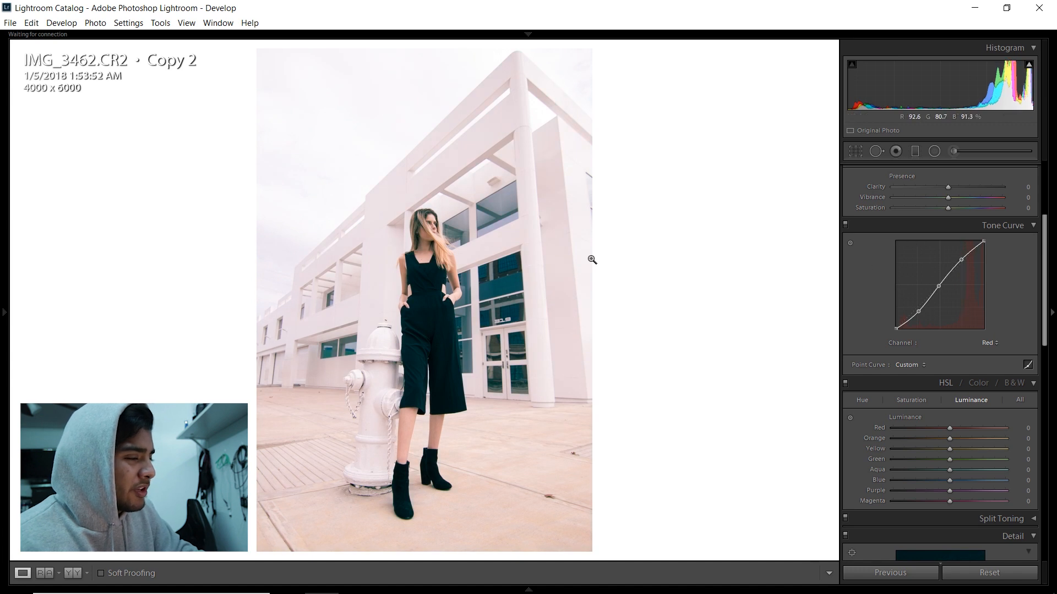
Build a matching S-curve in the green channel with three points, lowering the shadows and raising the highlight point to about 74.5 / 79.2 %.
left_click(989, 343)
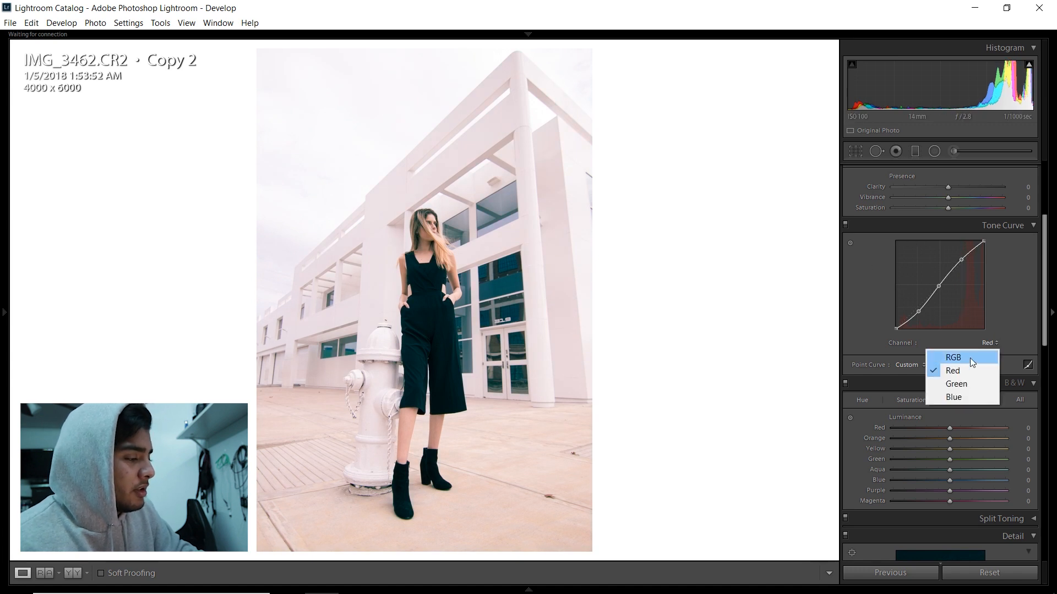
left_click(962, 385)
left_click(963, 264)
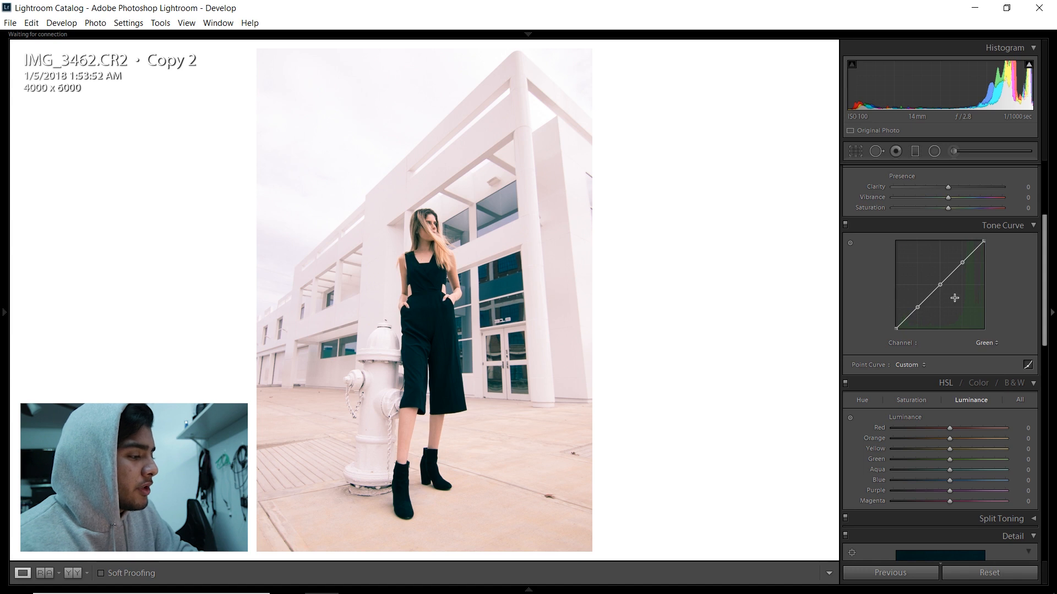
left_click_drag(919, 304, 919, 318)
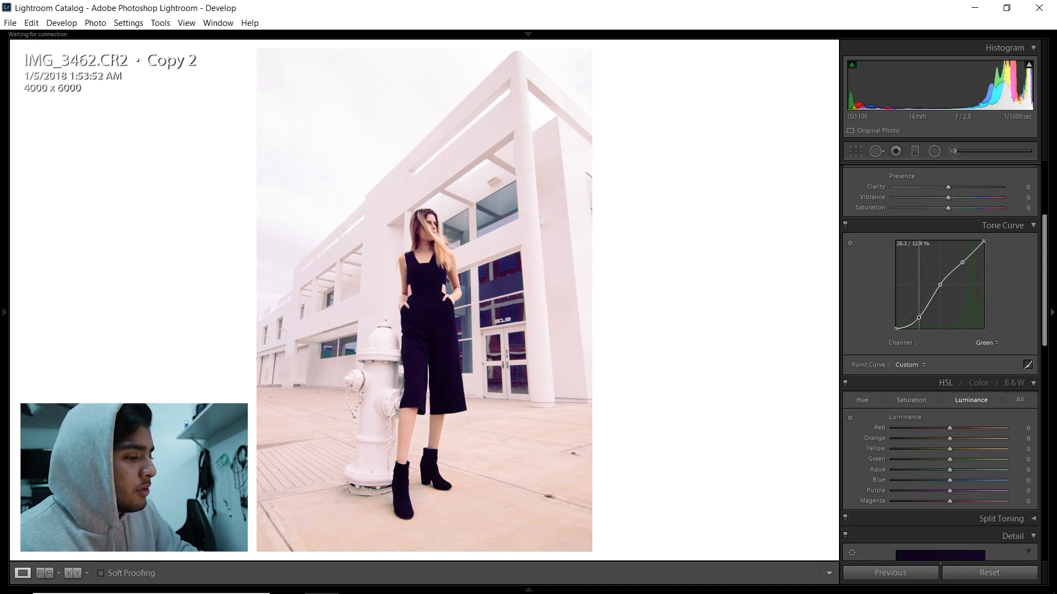
mouse_move(918, 318)
left_mouse_down()
mouse_move(916, 294)
mouse_move(918, 313)
left_mouse_up()
left_click_drag(963, 262, 962, 259)
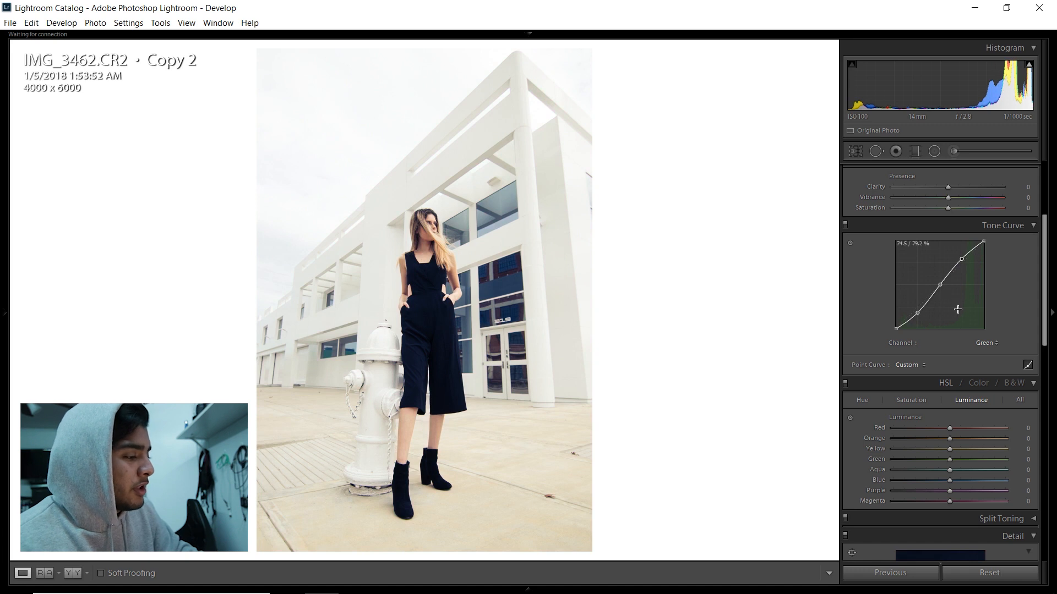
Give the blue channel a similar three-point S-curve with lowered shadows and moderately raised highlights.
left_click(994, 343)
left_click(968, 394)
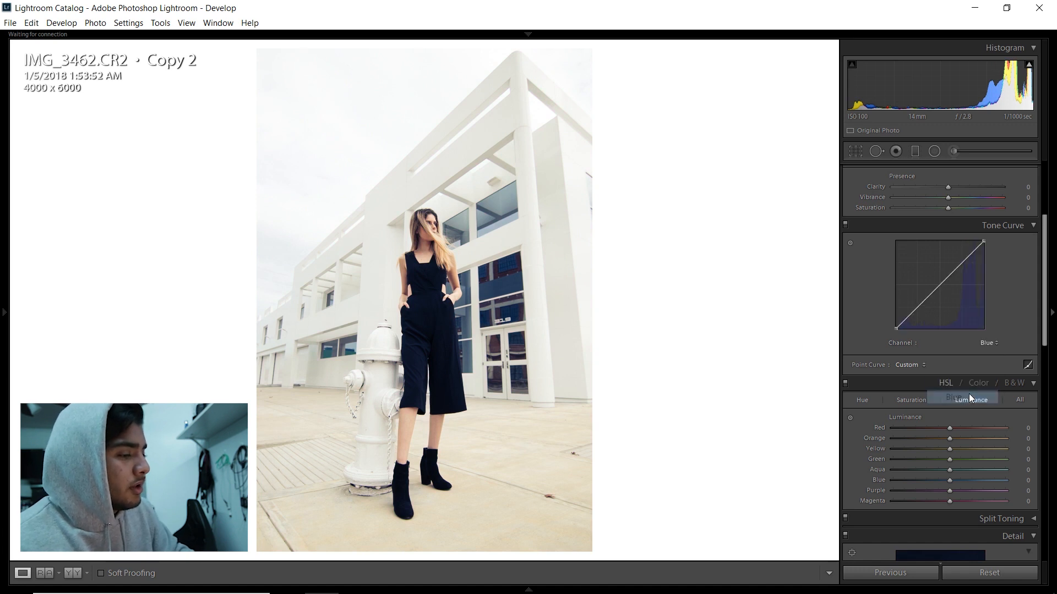
left_click(938, 284)
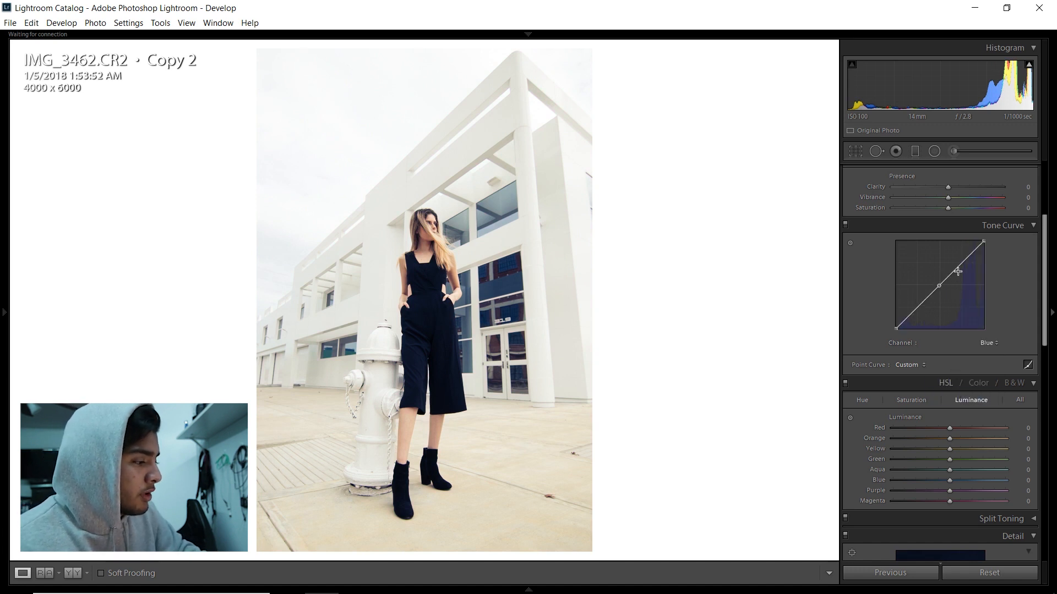
left_click(964, 264)
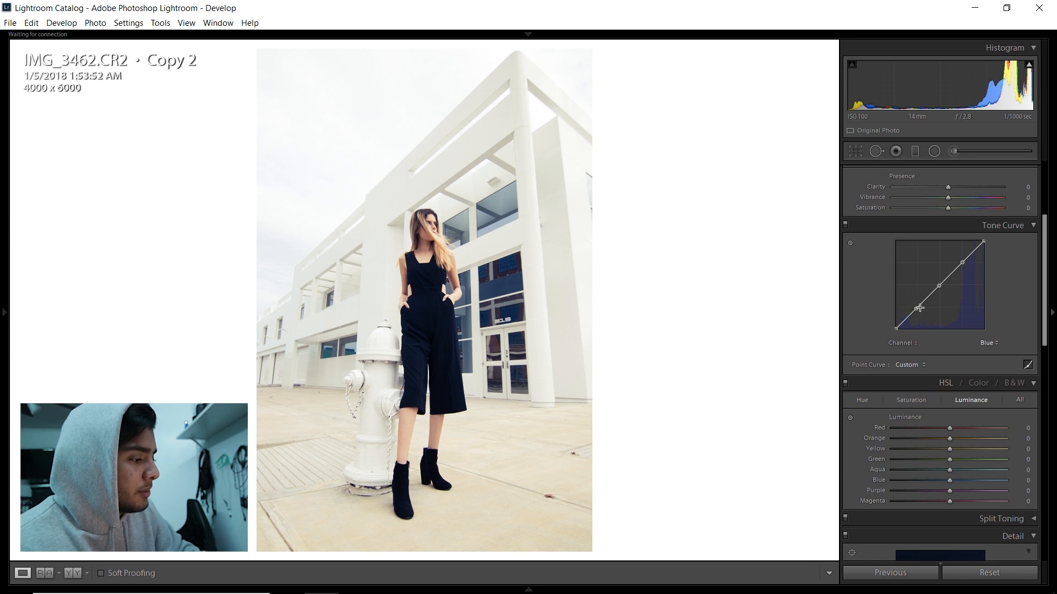
left_click_drag(917, 309, 917, 314)
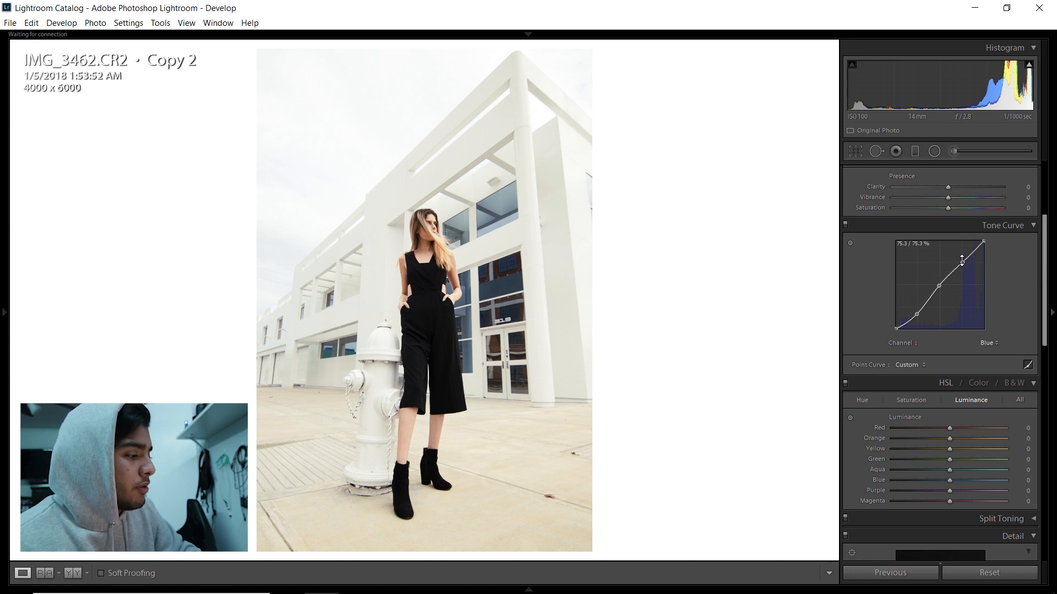
left_click_drag(962, 259, 958, 251)
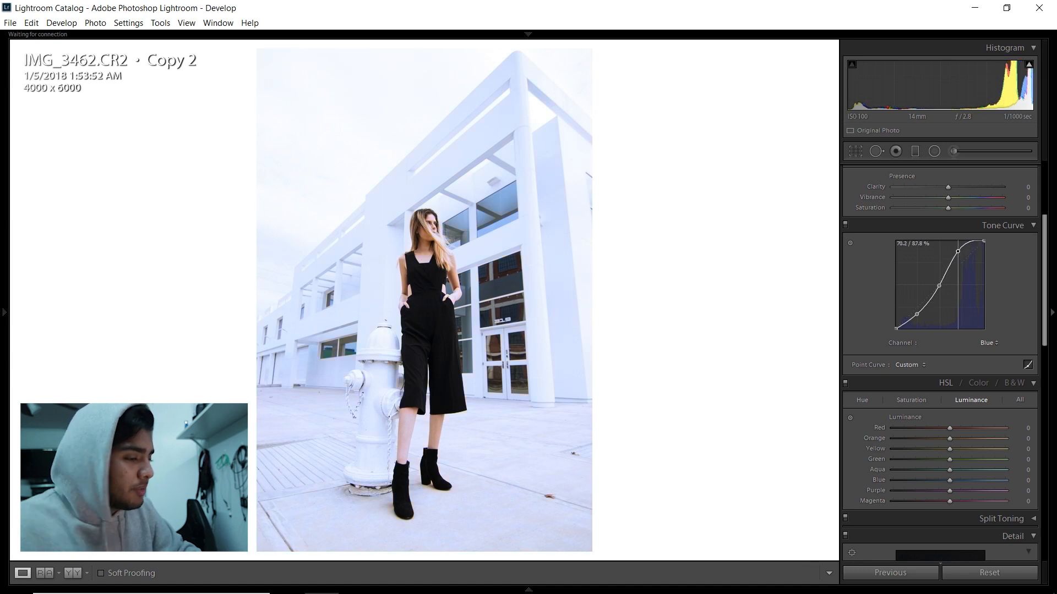
left_click_drag(958, 251, 959, 259)
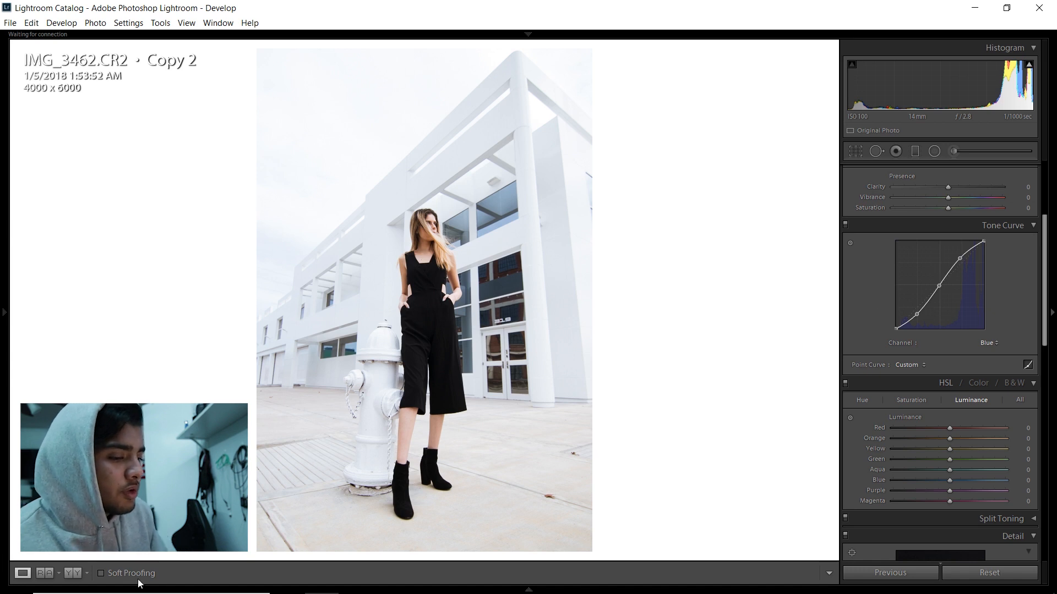
Compare the photo before and after side by side, return to the single-photo view and set the tone curve back to the RGB channel.
left_click(79, 575)
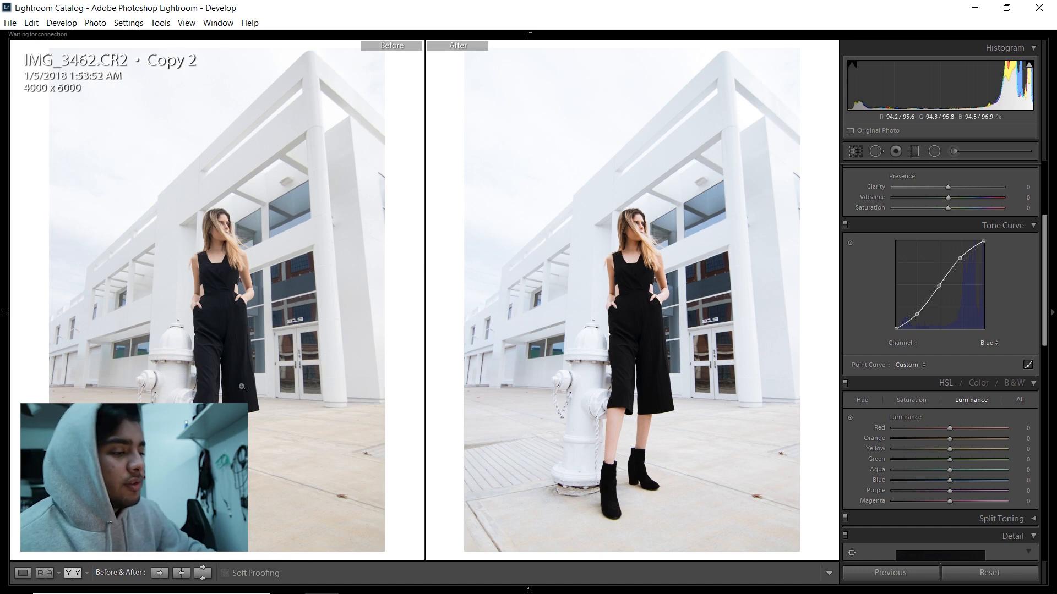
left_click(23, 574)
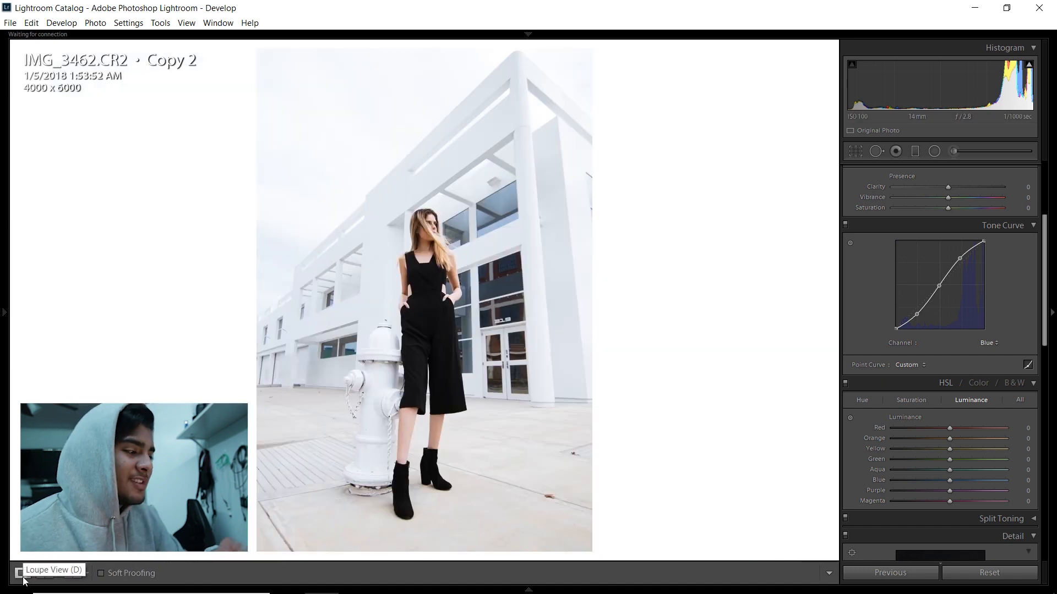
left_click(991, 343)
left_click(966, 355)
Raise the exposure to +0.78 and set the contrast to +24.
left_click_drag(1047, 246, 1045, 169)
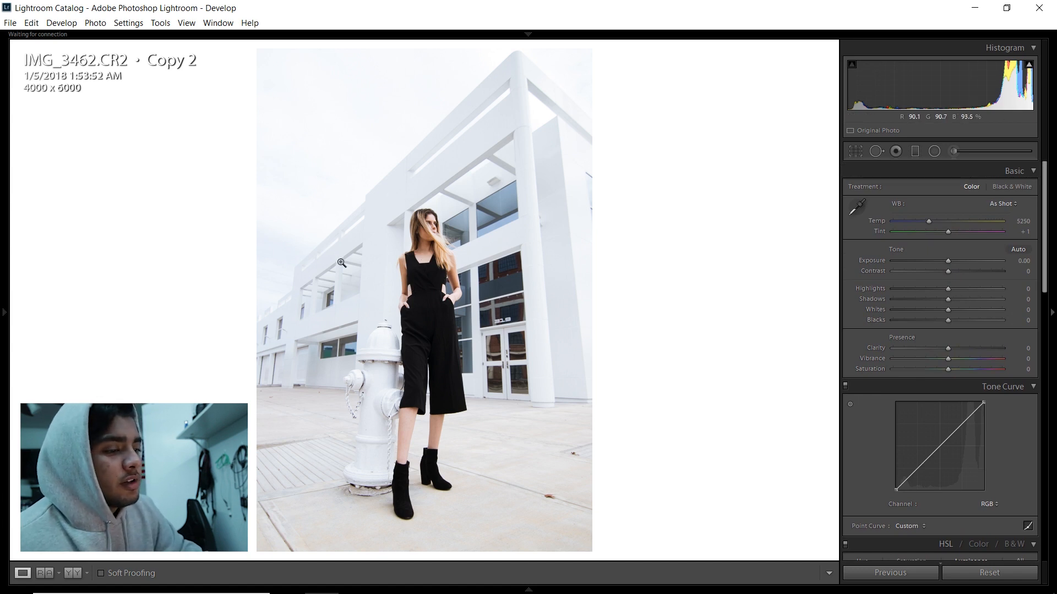
left_click_drag(325, 314, 451, 395)
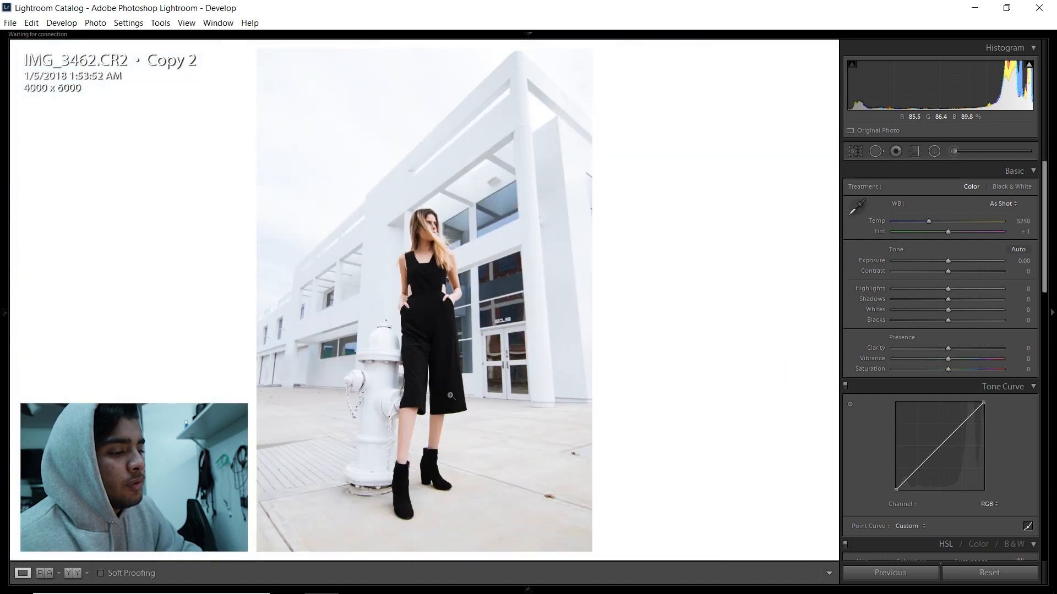
left_click_drag(365, 406, 375, 321)
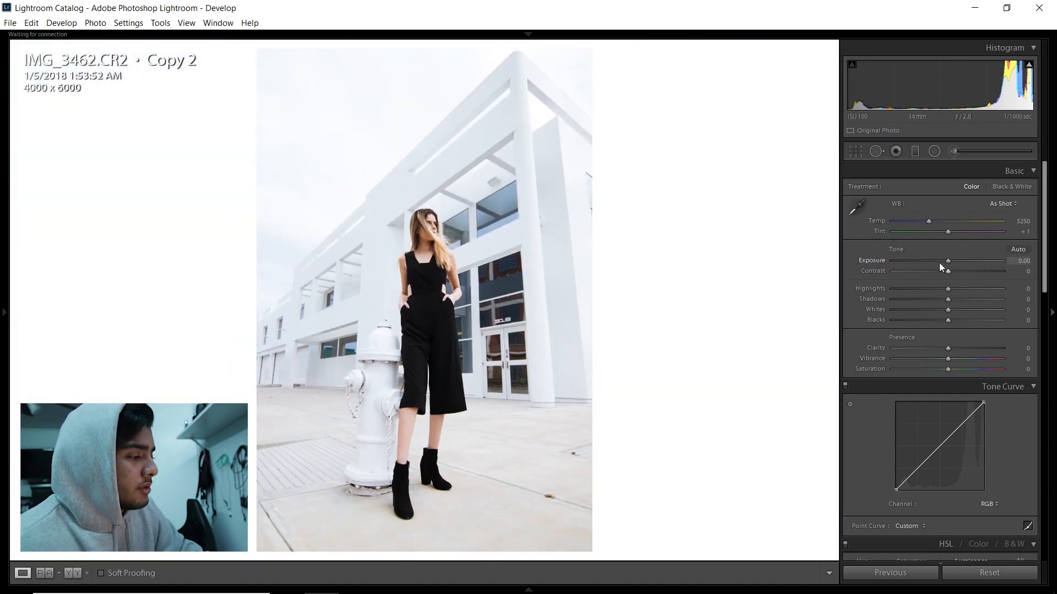
left_click_drag(945, 256, 953, 263)
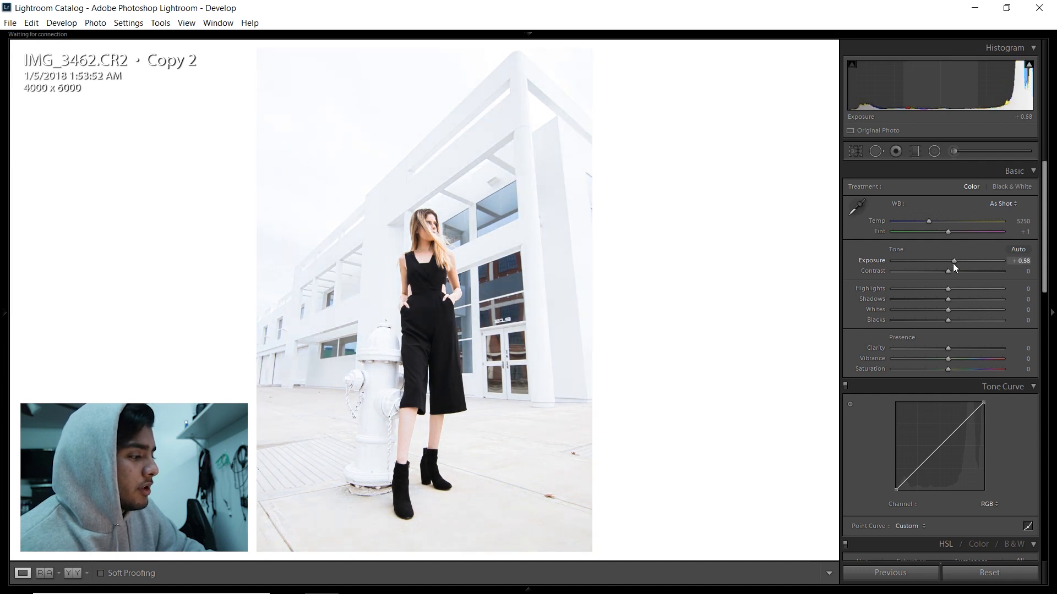
left_click_drag(955, 263, 953, 262)
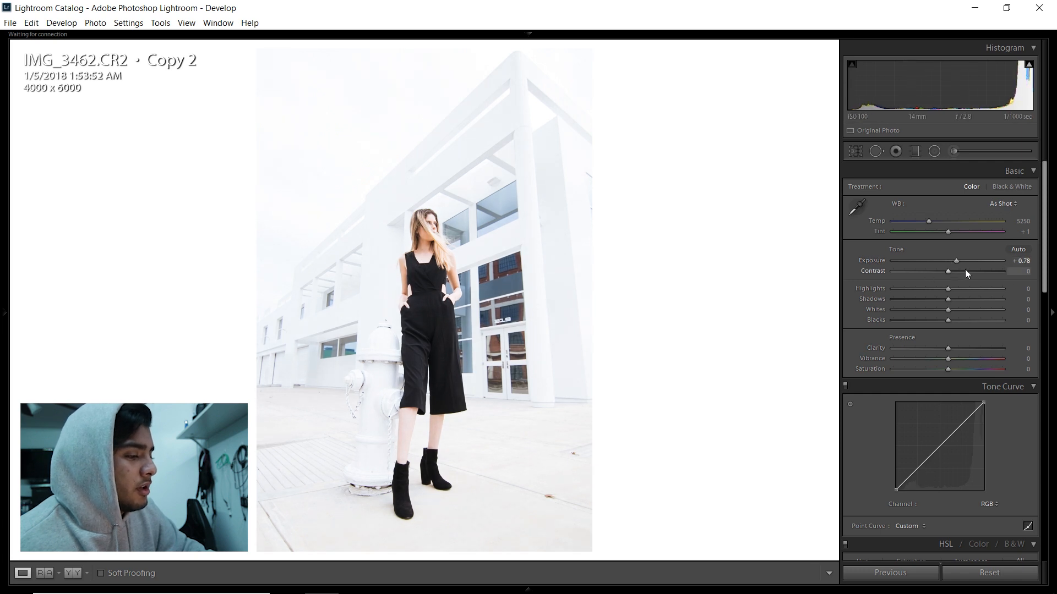
left_click(1025, 271)
type("24")
key("Return")
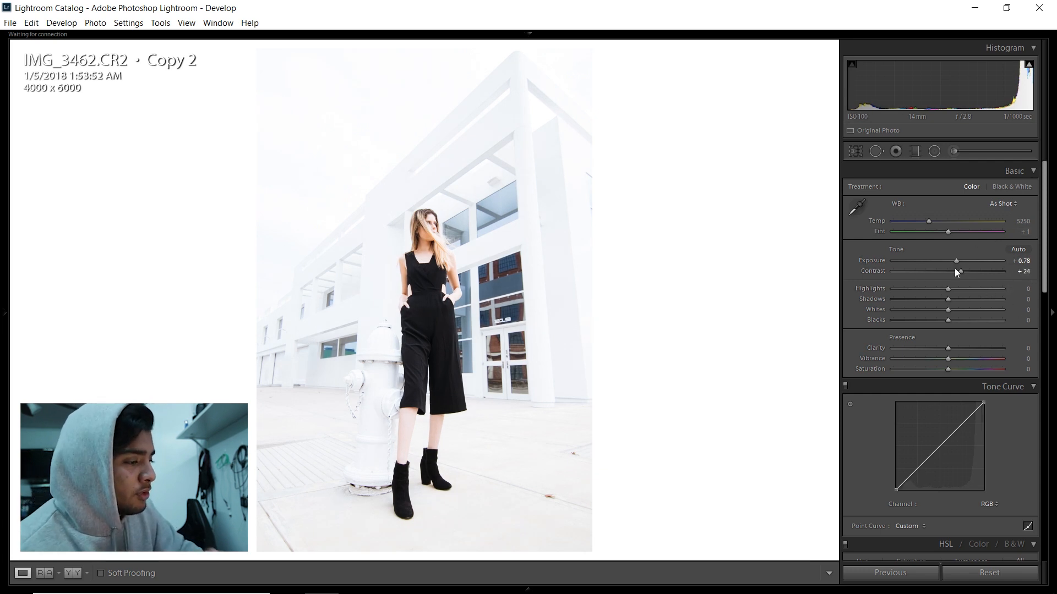
Lower the highlights to -98 and set the shadows to +7.
left_click_drag(946, 289, 893, 289)
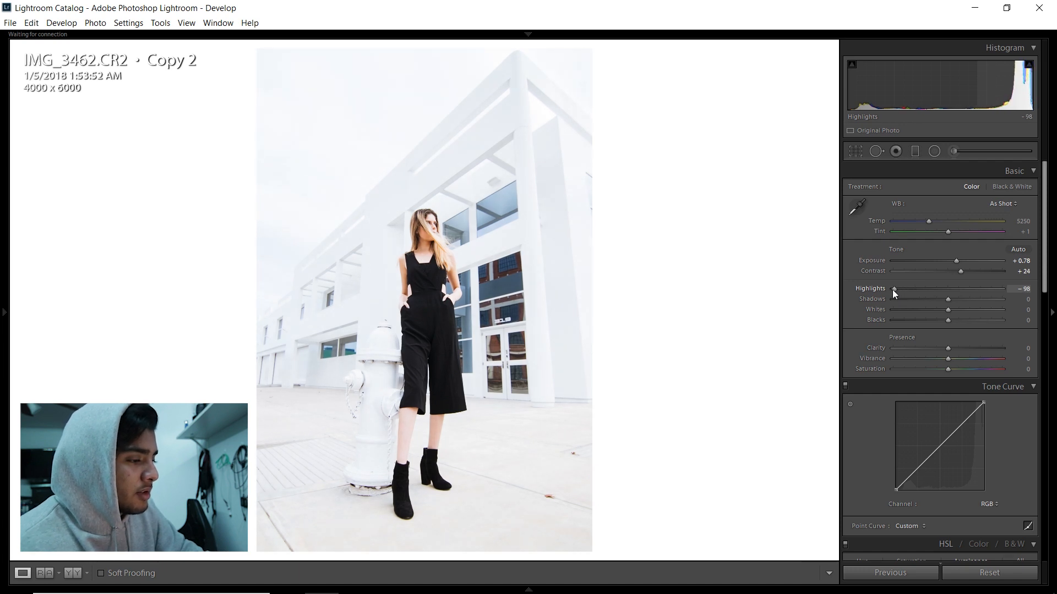
left_click_drag(946, 299, 923, 299)
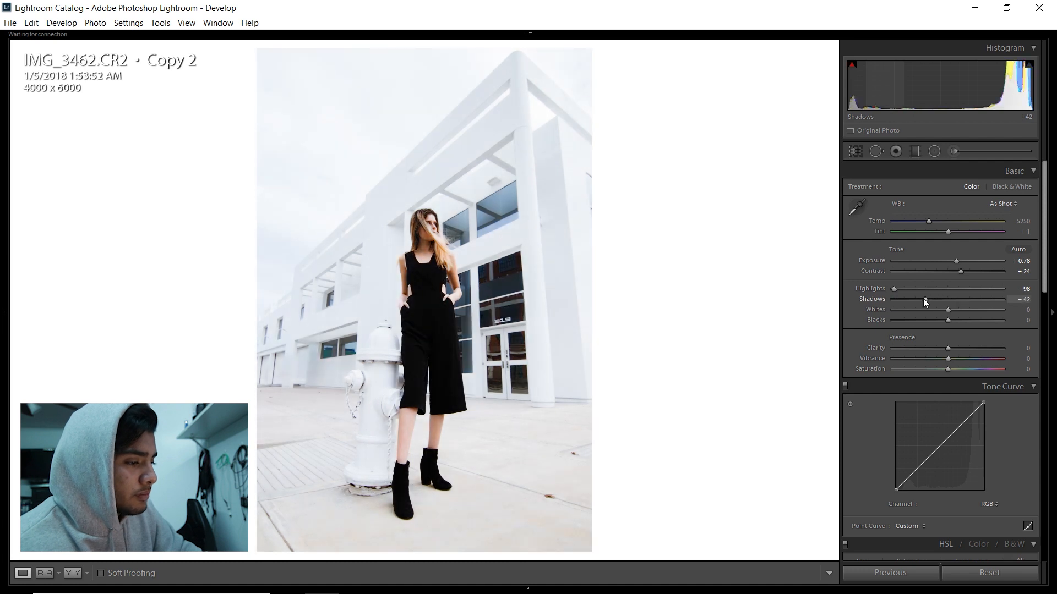
double_click(860, 298)
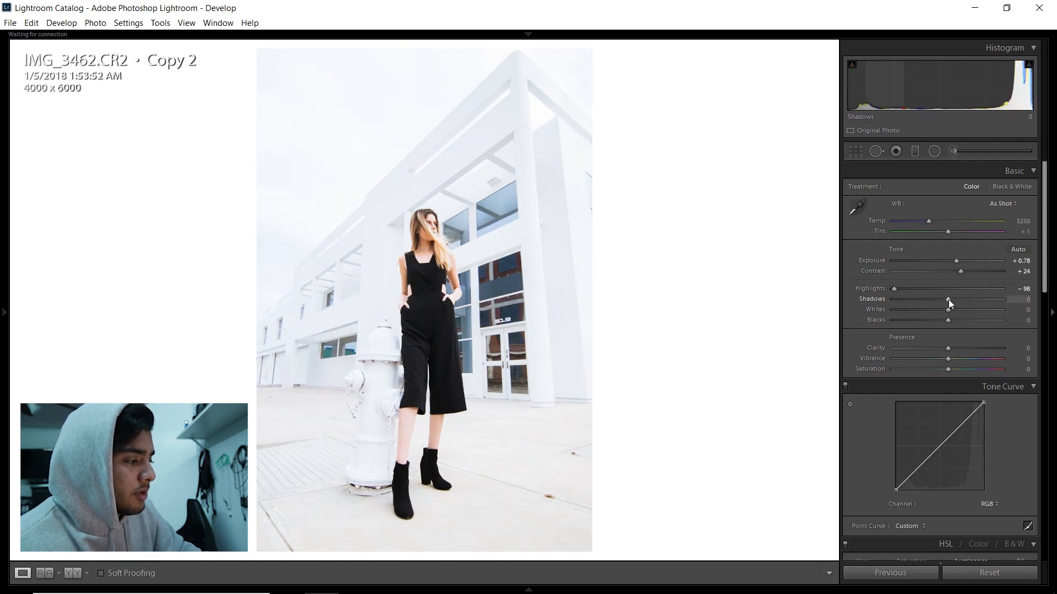
left_click(1027, 300)
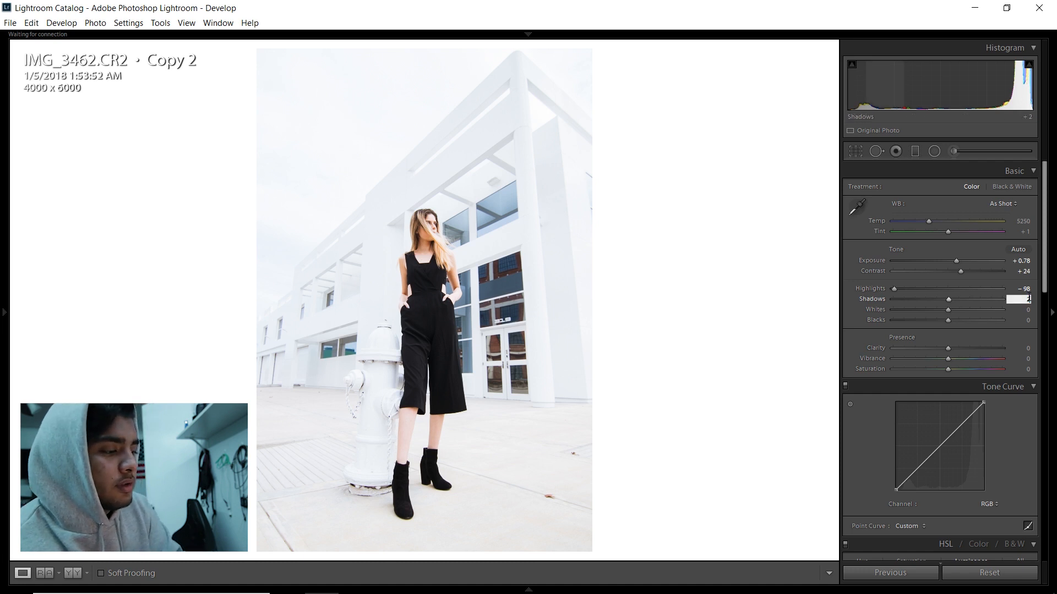
type("7")
key("Return")
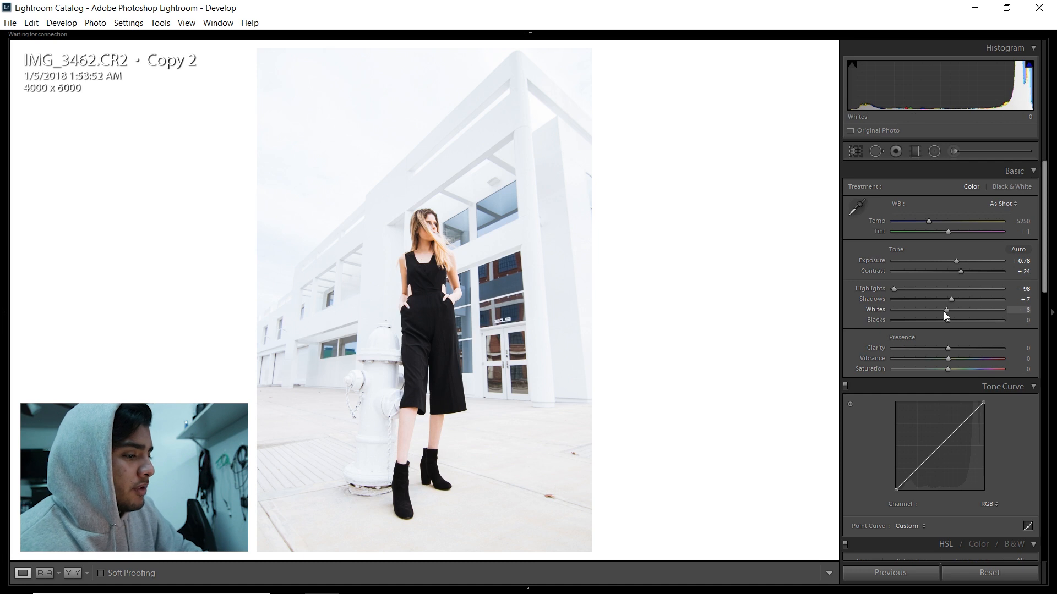
Lower the whites to -60 and set the vibrance to -10.
left_click_drag(943, 311, 917, 312)
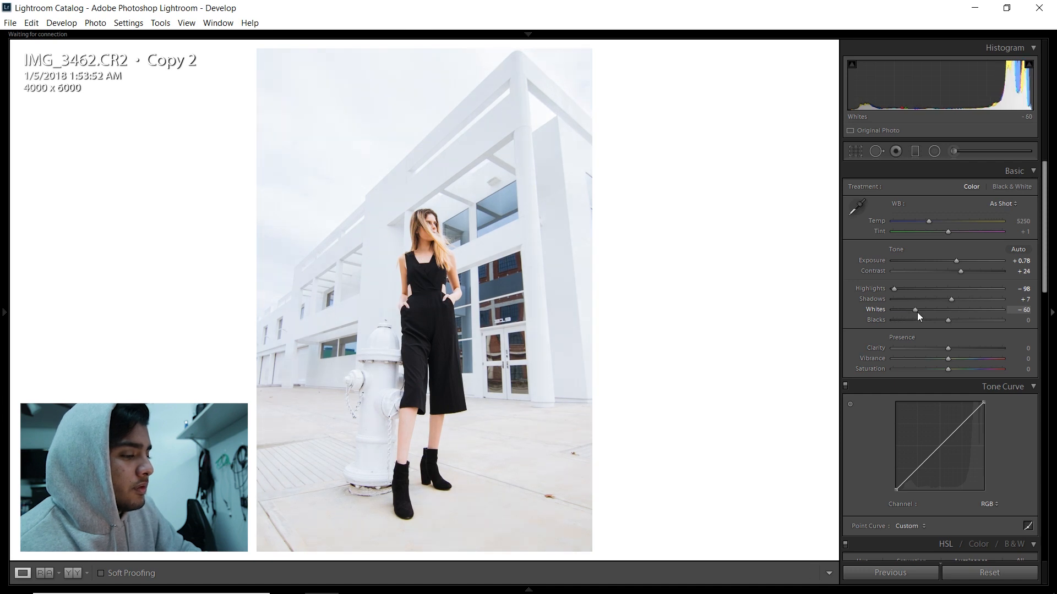
left_click(1026, 358)
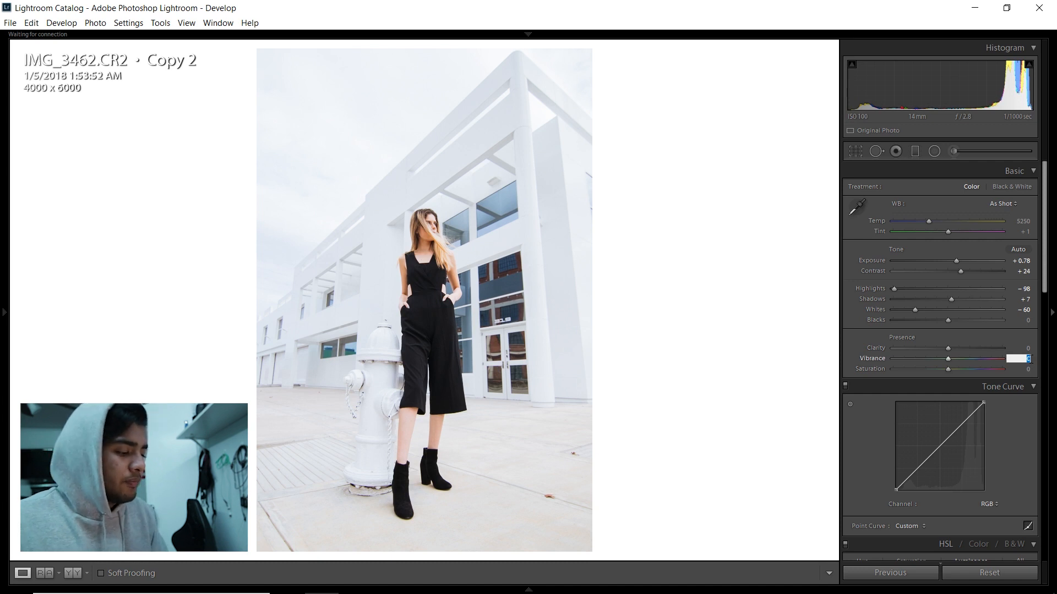
type("- 10")
key("Return")
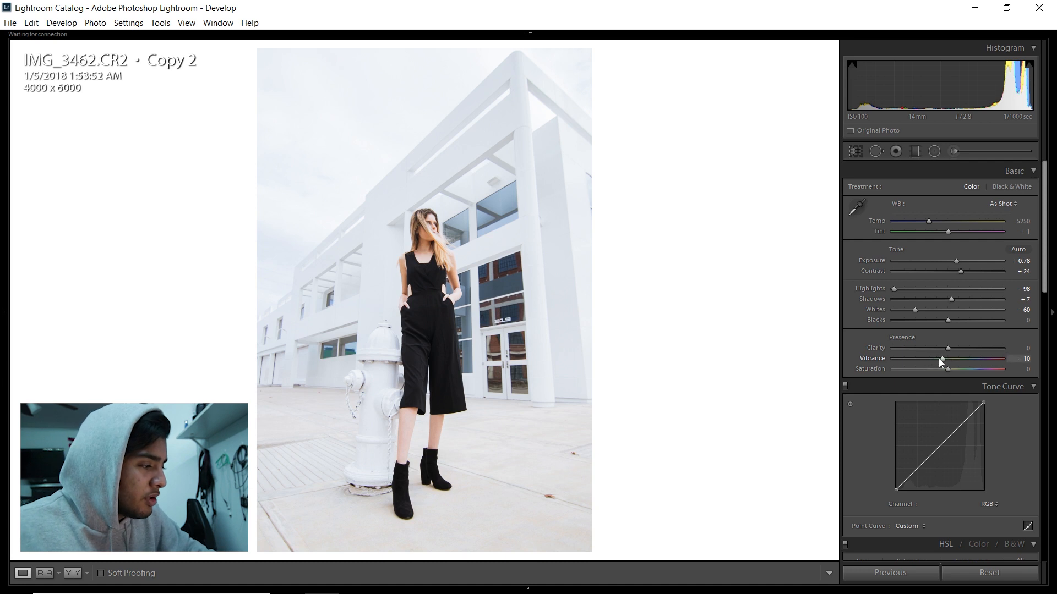
Try the vibrance at +58, reset it and put it back to -10.
left_click_drag(939, 359, 979, 359)
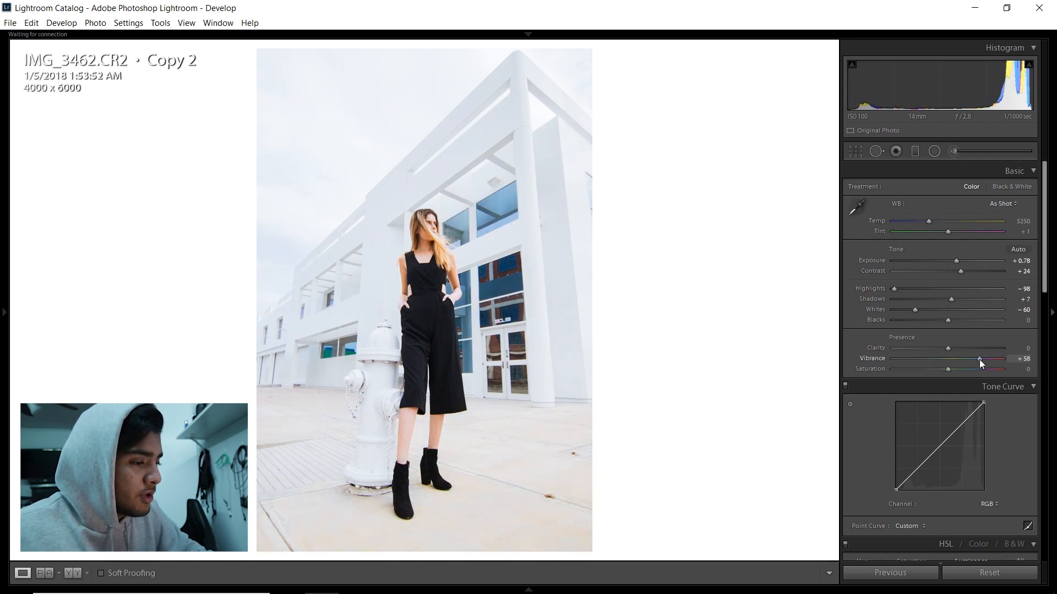
double_click(864, 358)
left_click(1026, 359)
type("-10")
key("Return")
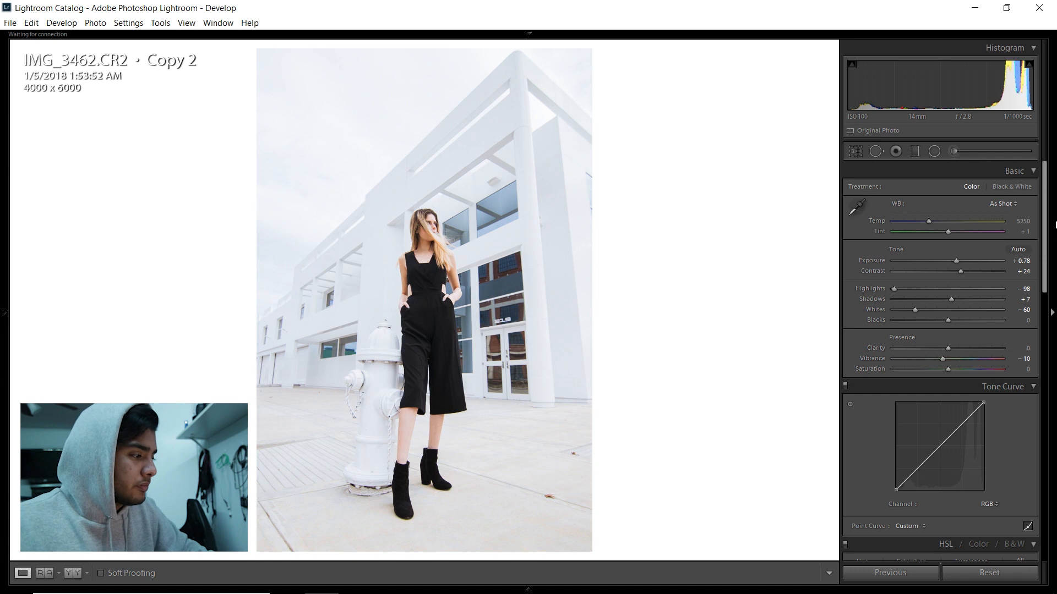
Switch the HSL adjustments to the Saturation sliders and try out the red saturation.
left_click_drag(1048, 201, 1034, 270)
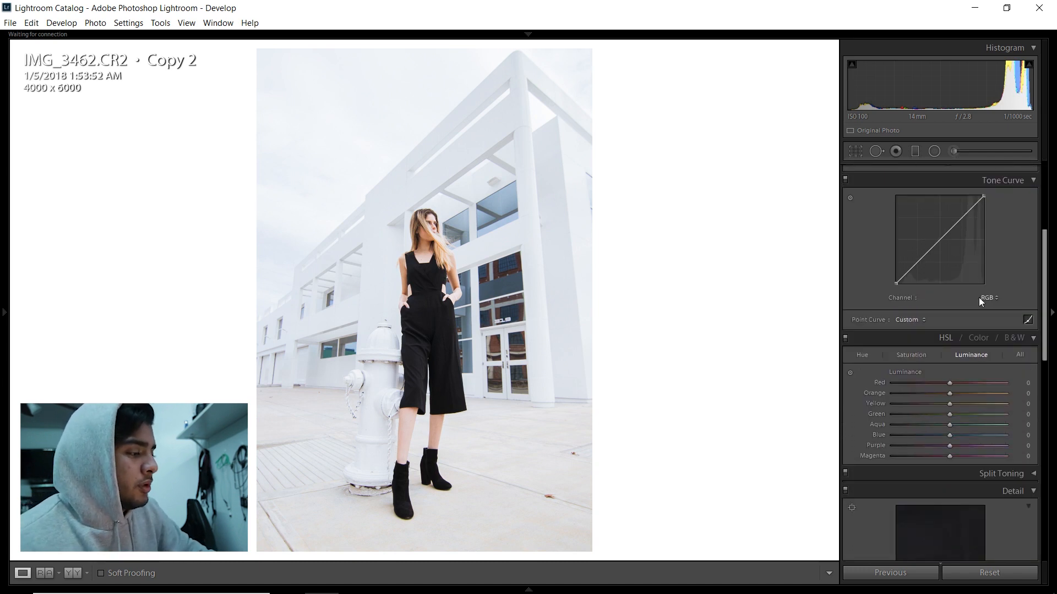
left_click_drag(1044, 240, 1042, 274)
left_click(911, 258)
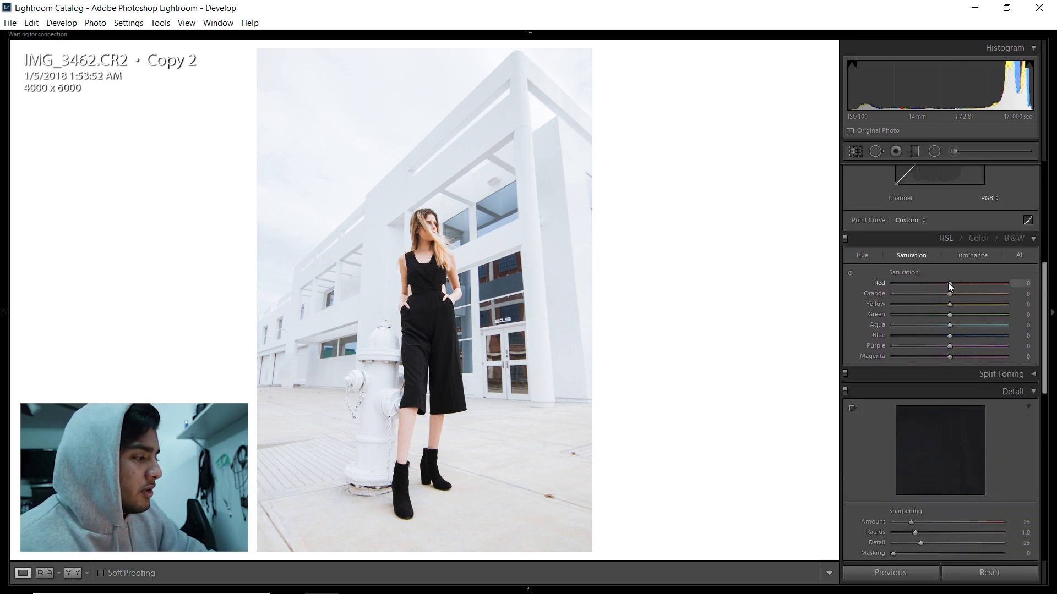
left_click_drag(994, 283, 905, 299)
left_click_drag(1019, 298, 890, 288)
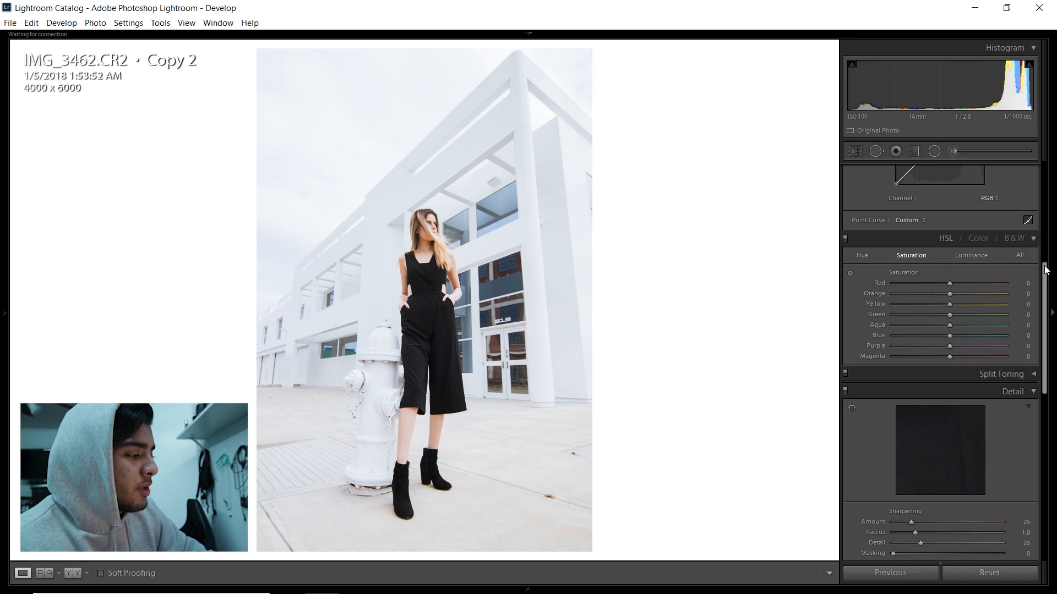
Set the Camera Calibration shadows tint to -2.
left_click_drag(1049, 275, 1053, 464)
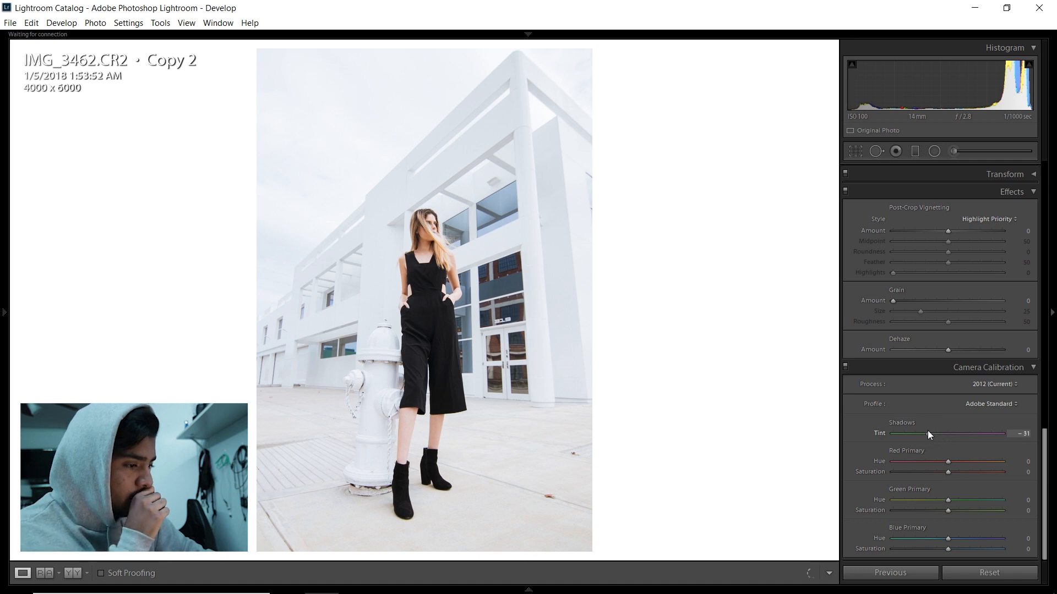
left_click_drag(901, 432, 955, 435)
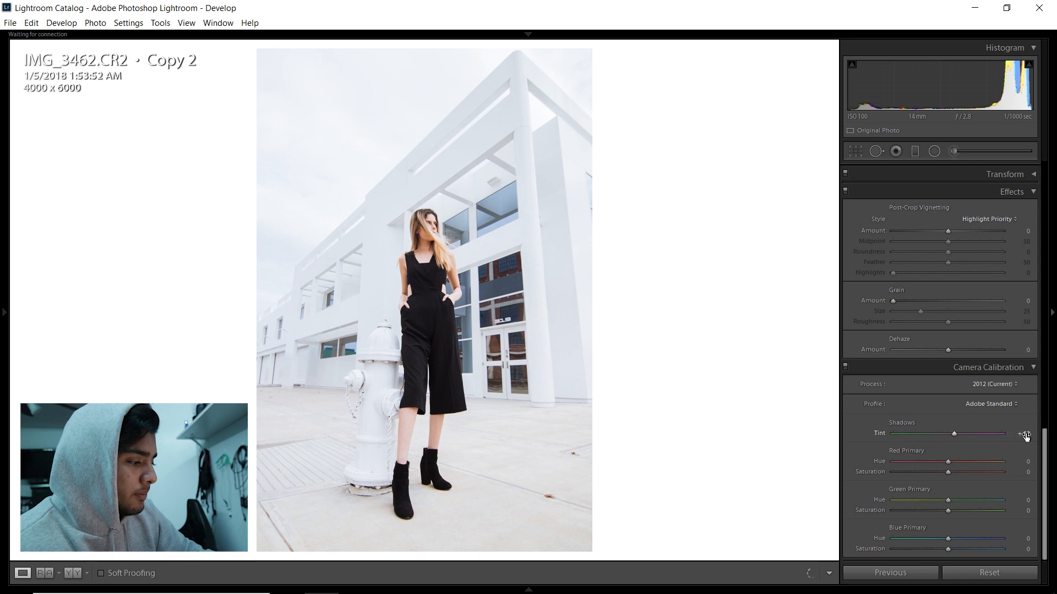
left_click(1028, 435)
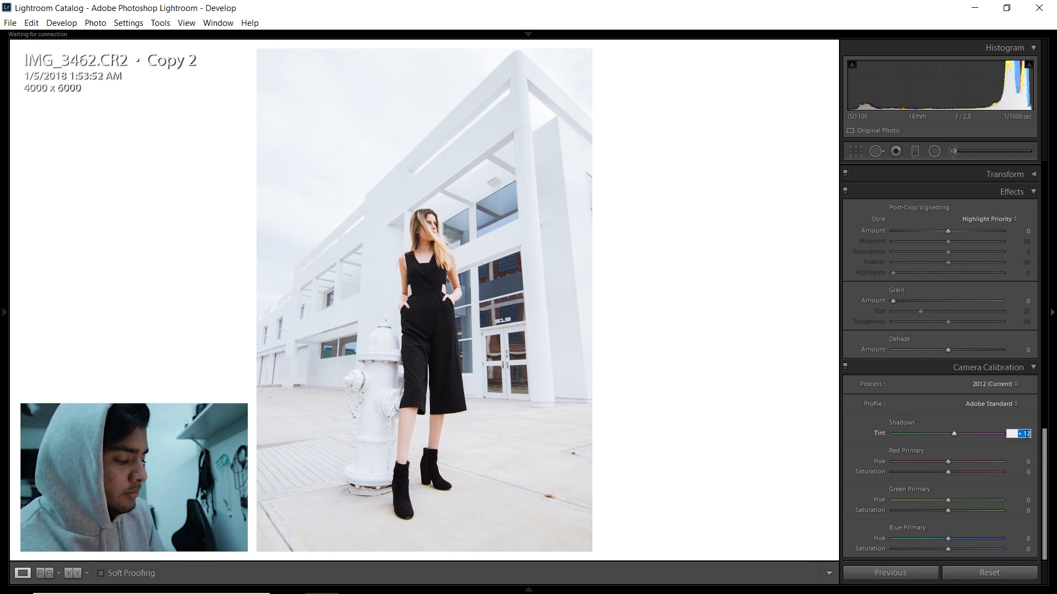
type("-2")
key("Return")
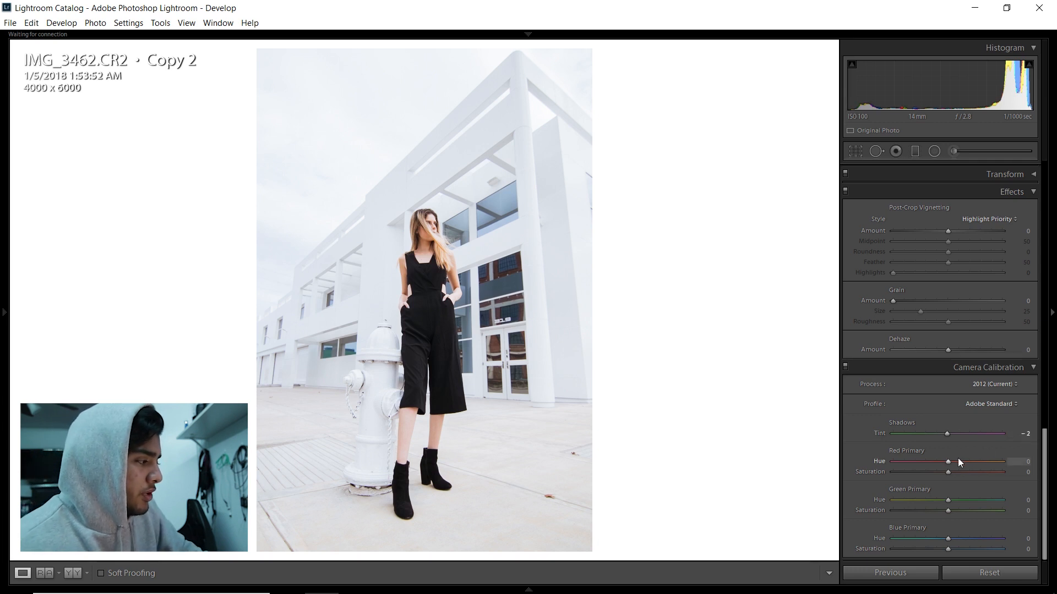
Set the Camera Calibration red primary hue to +18 and its saturation to +20.
left_click_drag(949, 462, 905, 445)
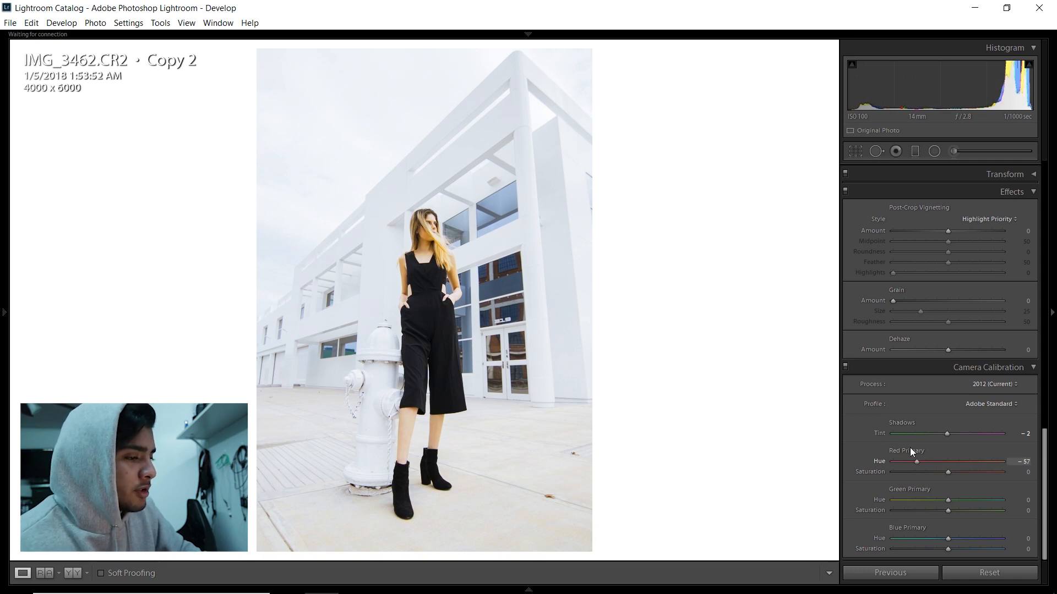
left_click_drag(1014, 464, 936, 462)
left_click(1029, 463)
type("18")
key("Return")
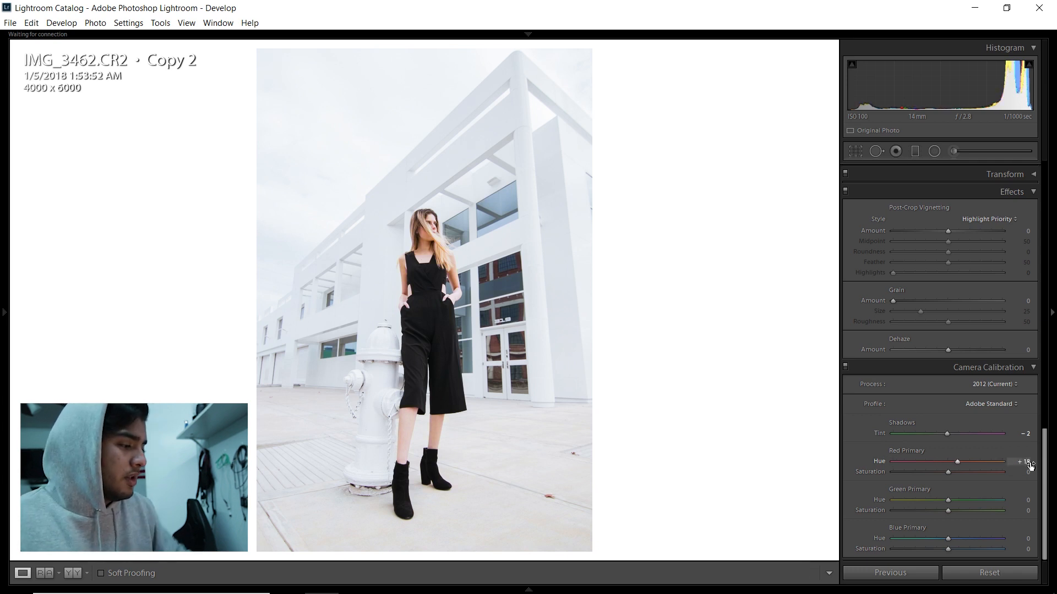
mouse_move(947, 472)
left_mouse_down()
mouse_move(990, 471)
mouse_move(889, 464)
mouse_move(962, 473)
mouse_move(950, 473)
left_mouse_up()
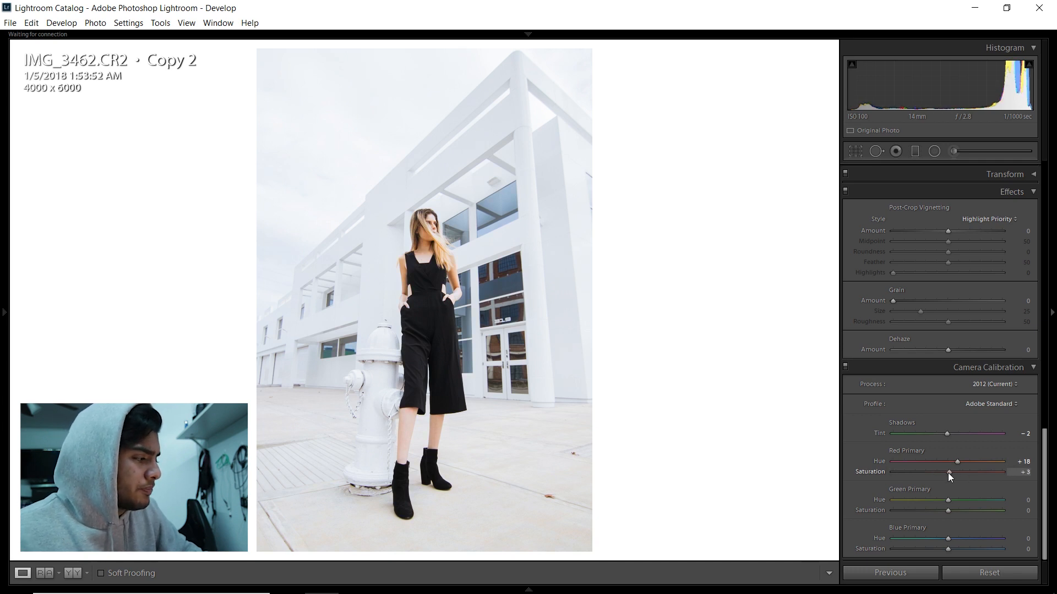
left_click(1022, 473)
type("20")
key("Return")
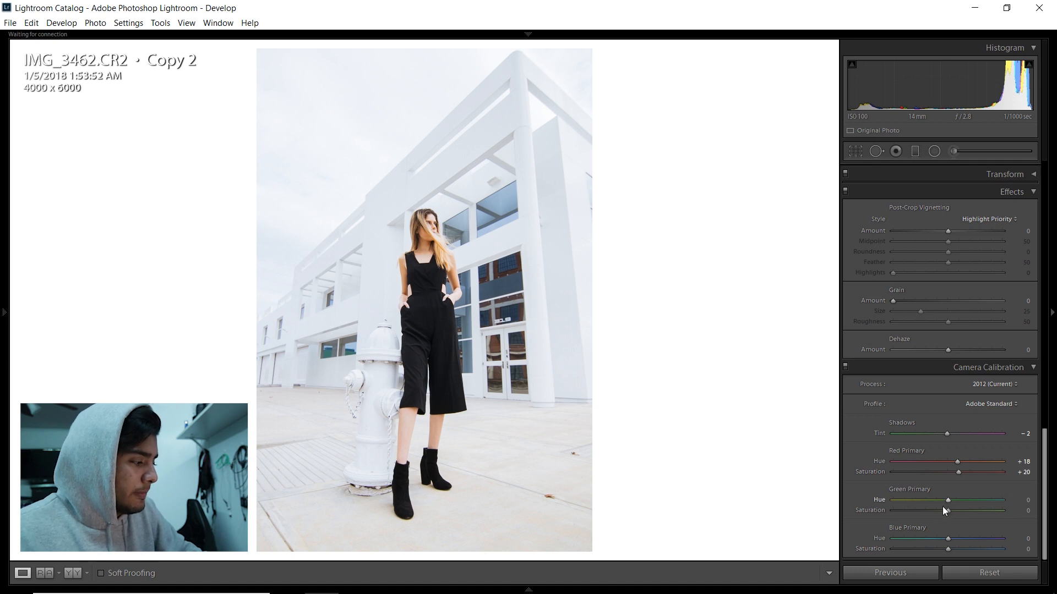
Set the Camera Calibration green primary hue to +35.
left_click(1024, 501)
type("35")
key("Return")
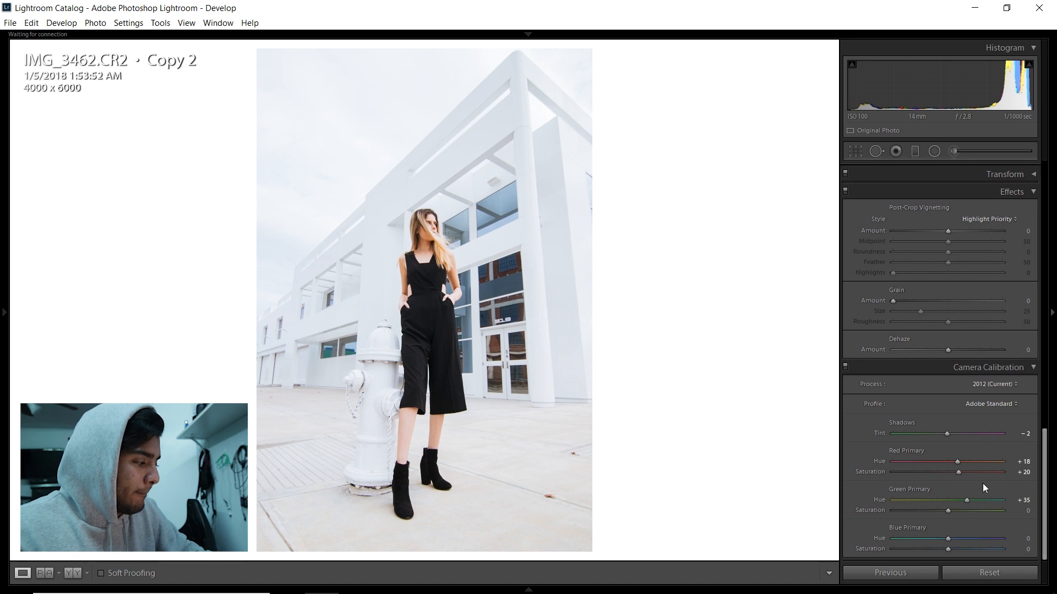
Set the Camera Calibration blue primary hue to -5 and its saturation to +25.
left_click(1027, 538)
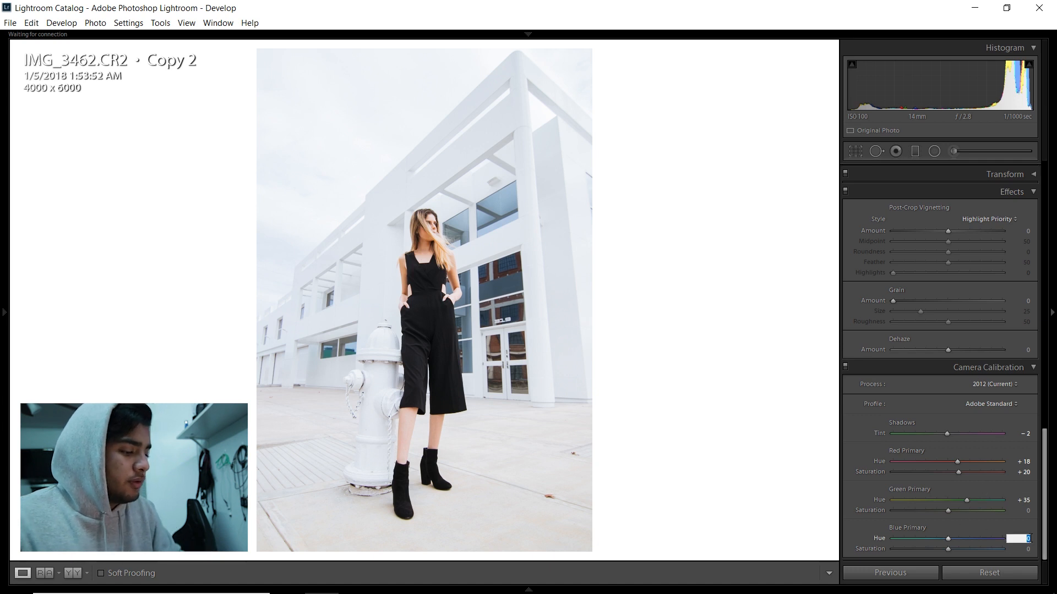
type("-5")
key("Return")
left_click(1028, 550)
type("25")
key("Return")
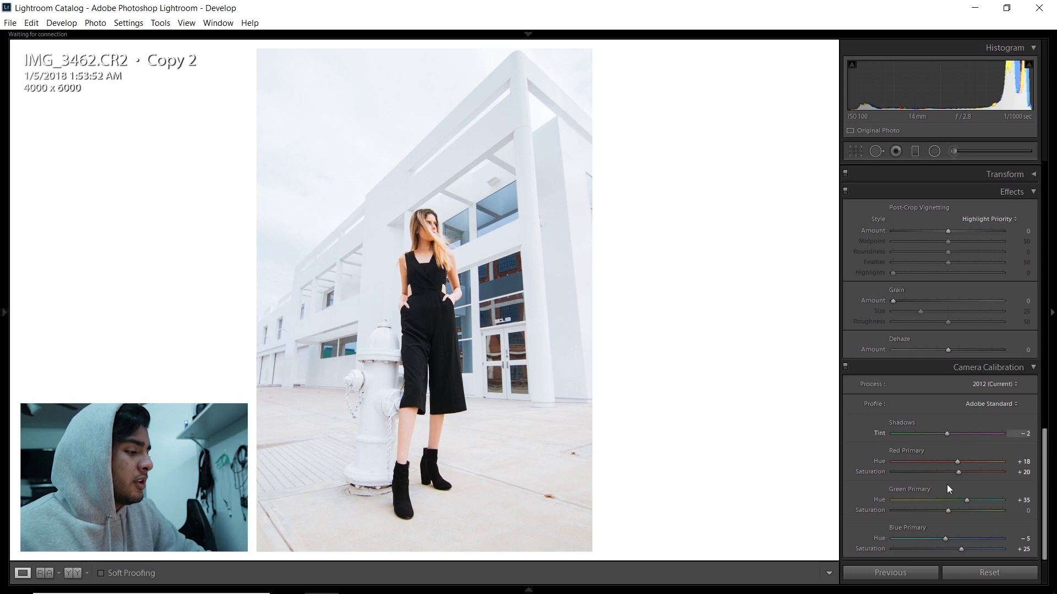
Lower the HSL red saturation to -24 and set the orange saturation to -22.
left_click_drag(1044, 454, 1045, 273)
left_click_drag(949, 306, 935, 306)
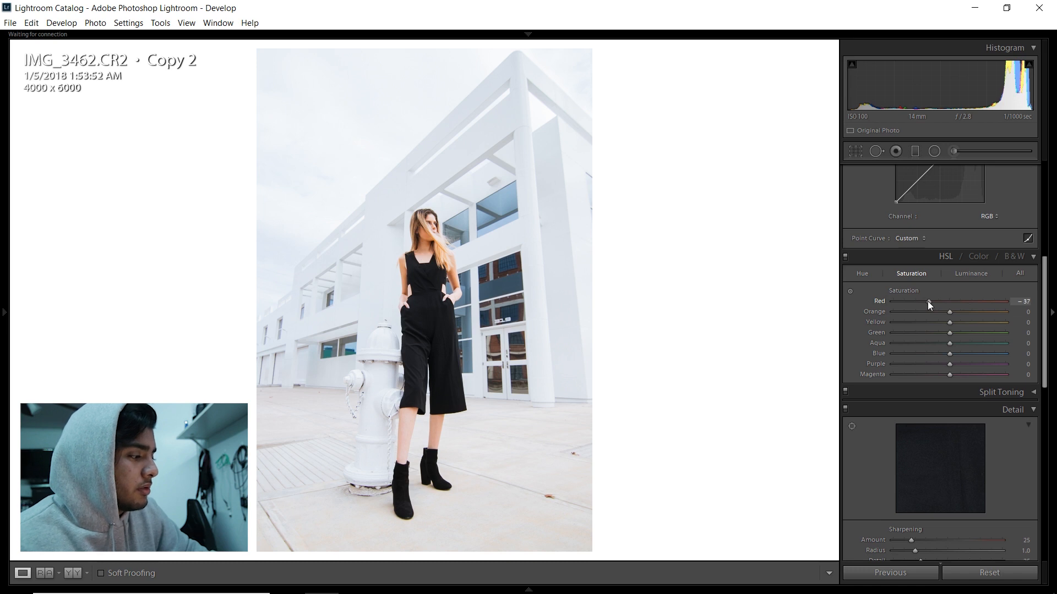
left_click_drag(927, 301, 935, 302)
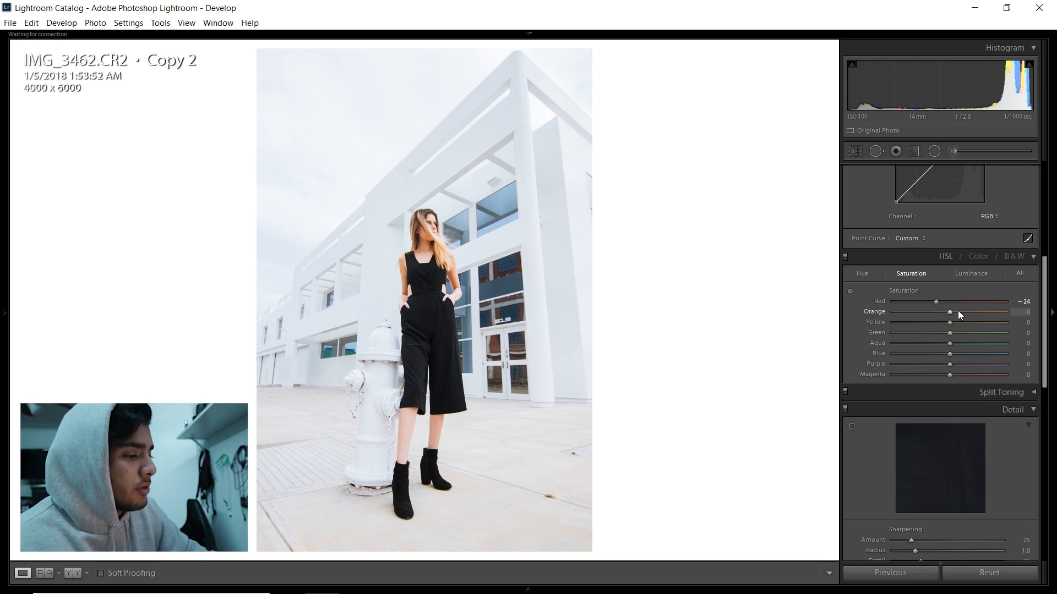
left_click(1020, 312)
type("-22")
key("Return")
Try the HSL yellow saturation at +97 and check its effect on the ground and building.
left_click_drag(952, 322, 1008, 323)
left_click(476, 472)
left_click_drag(584, 427, 589, 251)
left_click_drag(656, 415, 709, 293)
left_click(488, 252)
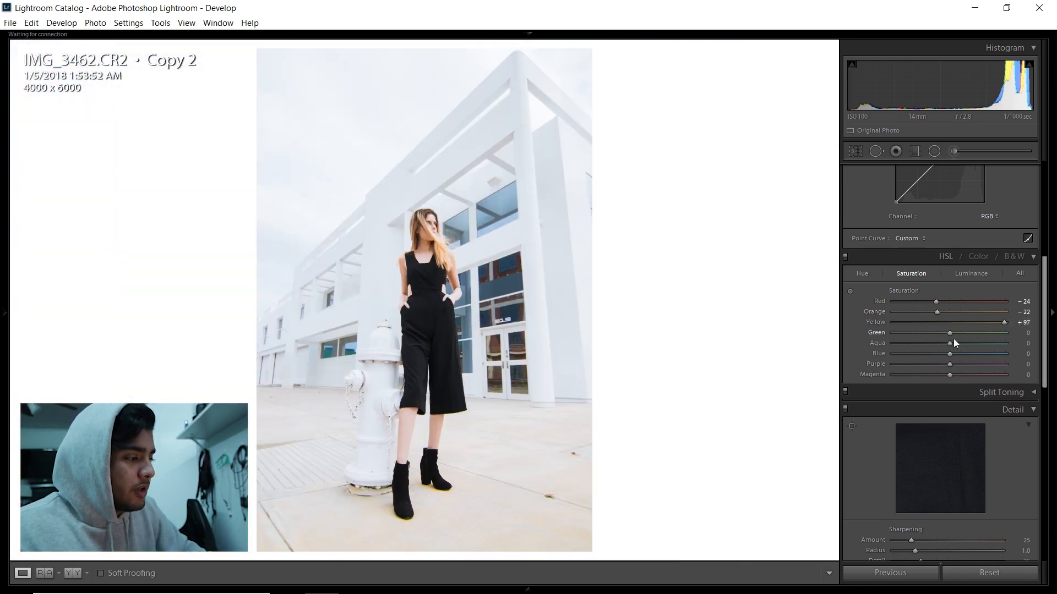
Lower the HSL yellow saturation to -100 and the green saturation to -95.
left_click_drag(1004, 322, 511, 203)
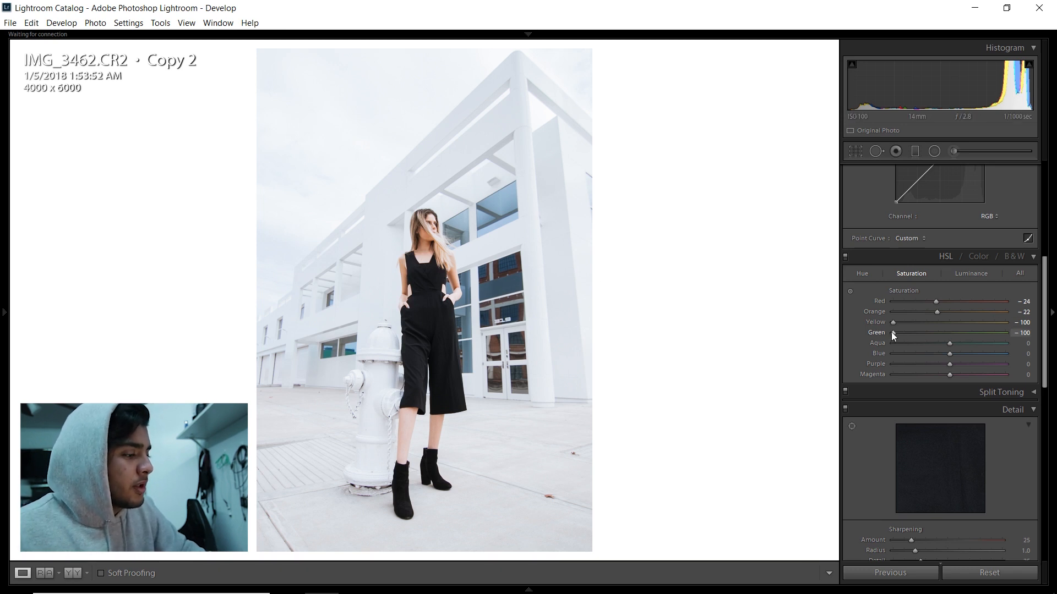
left_click_drag(892, 333, 895, 333)
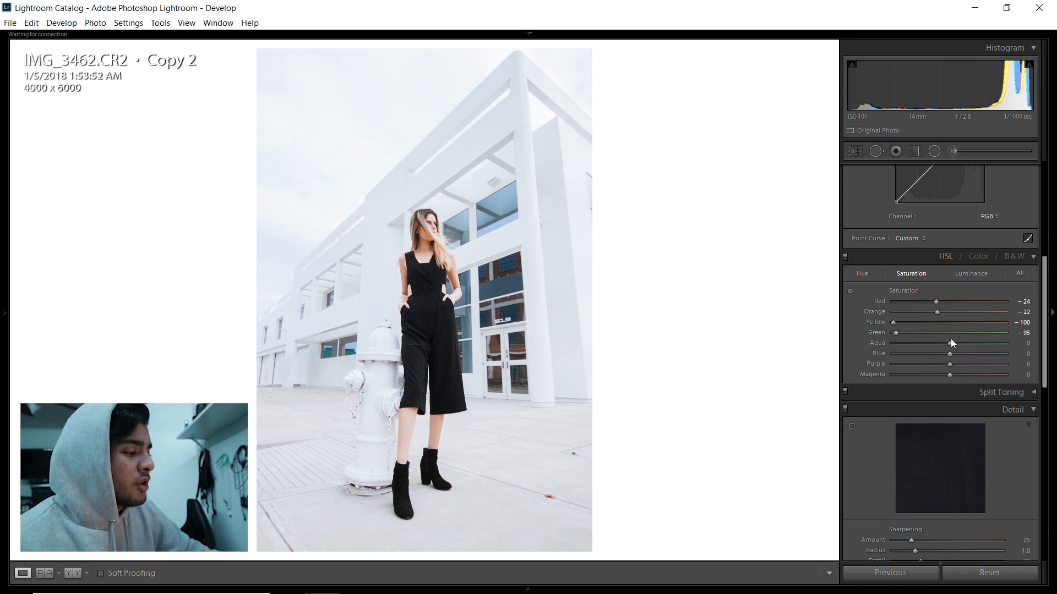
Try the HSL aqua and blue saturation at -100, and ease them back to -64 for aqua and -67 for blue.
left_click_drag(948, 343, 876, 342)
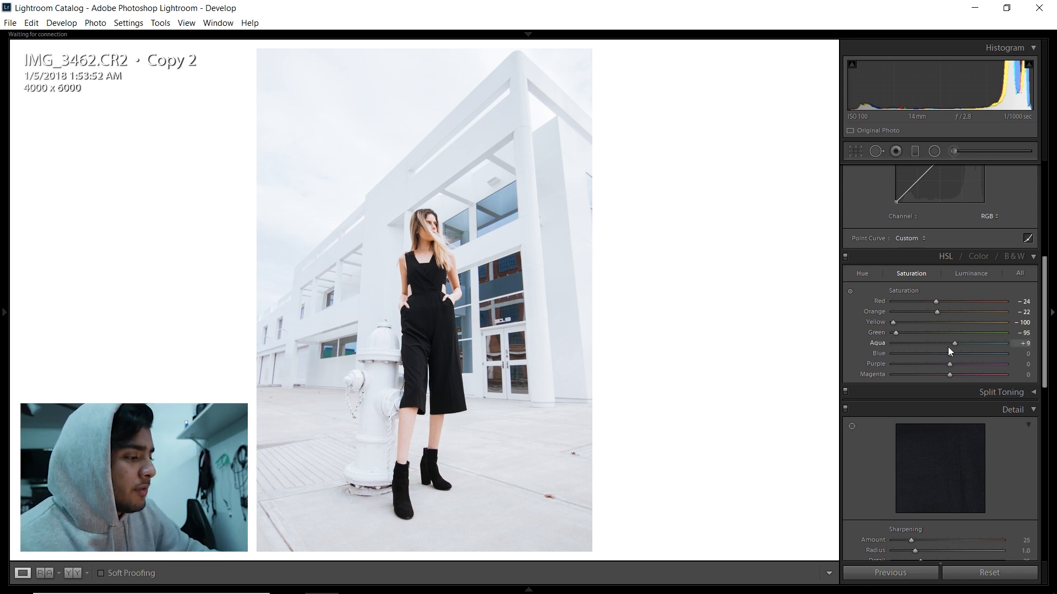
left_click_drag(956, 354, 896, 349)
scroll(936, 335, "down", 3)
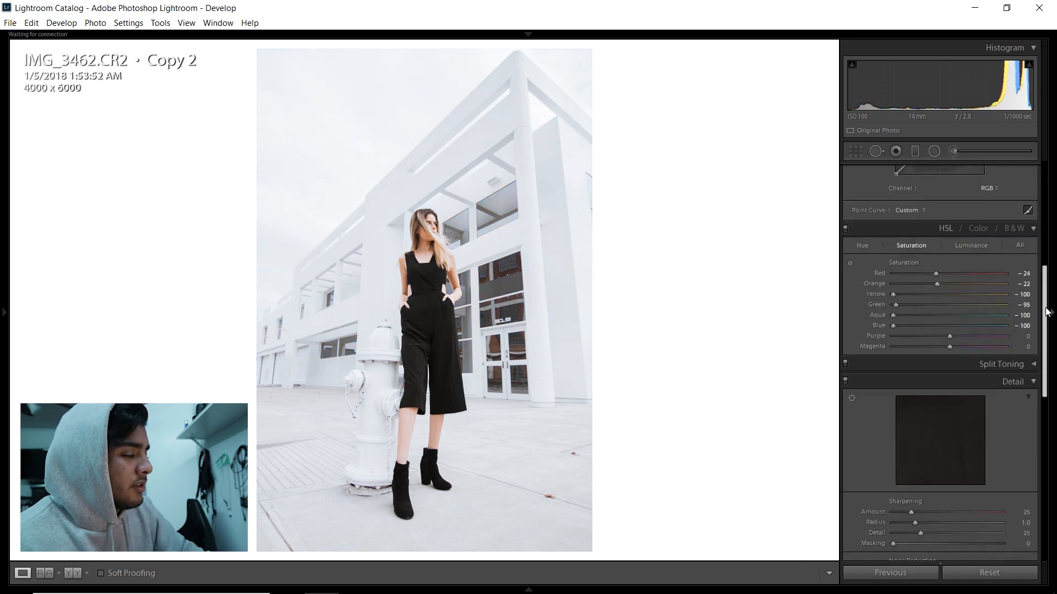
left_click_drag(1048, 298, 1047, 283)
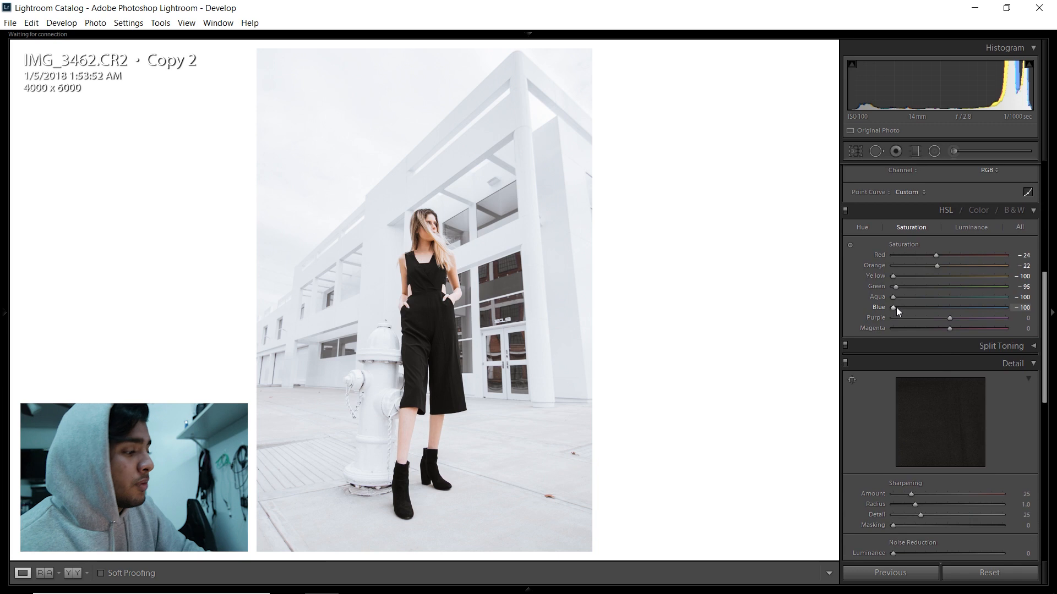
left_click_drag(895, 308, 915, 298)
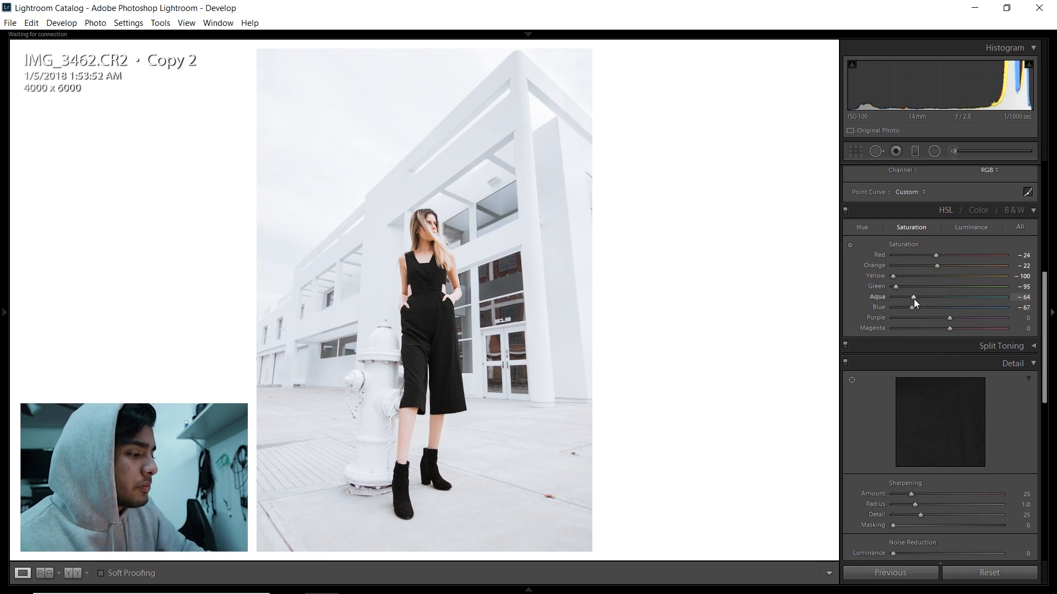
Set the HSL aqua saturation to -80 and the blue saturation to -79.
left_click(1023, 297)
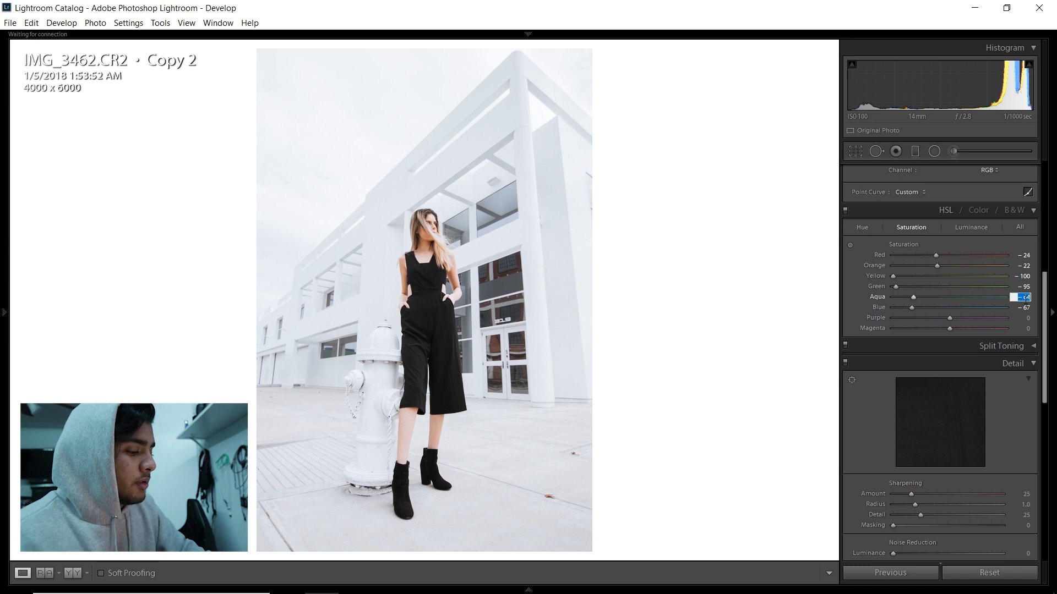
type("-80")
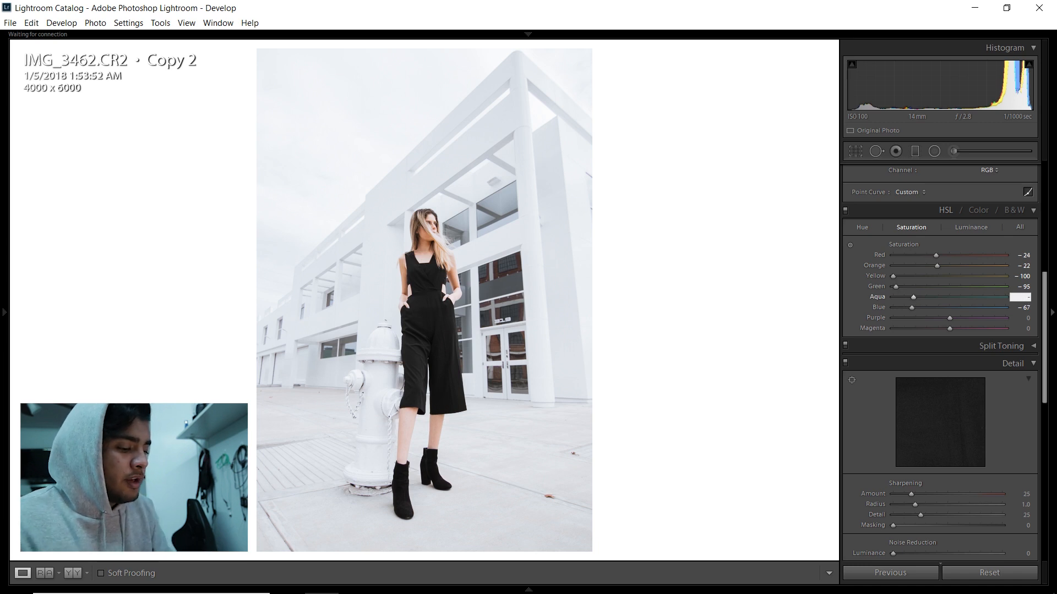
key("Return")
left_click(1023, 307)
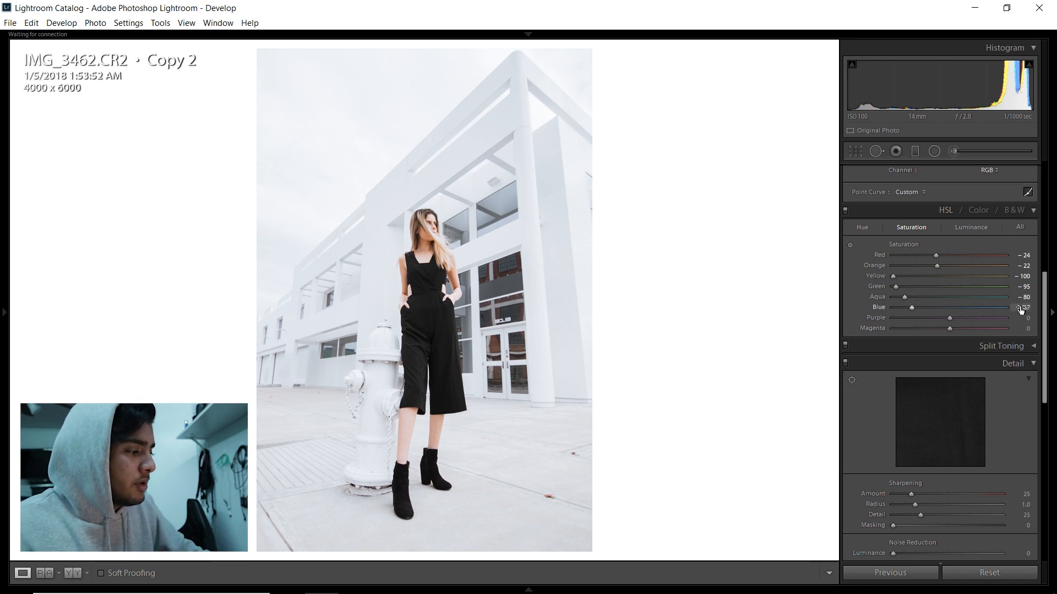
key("BackSpace")
type("-")
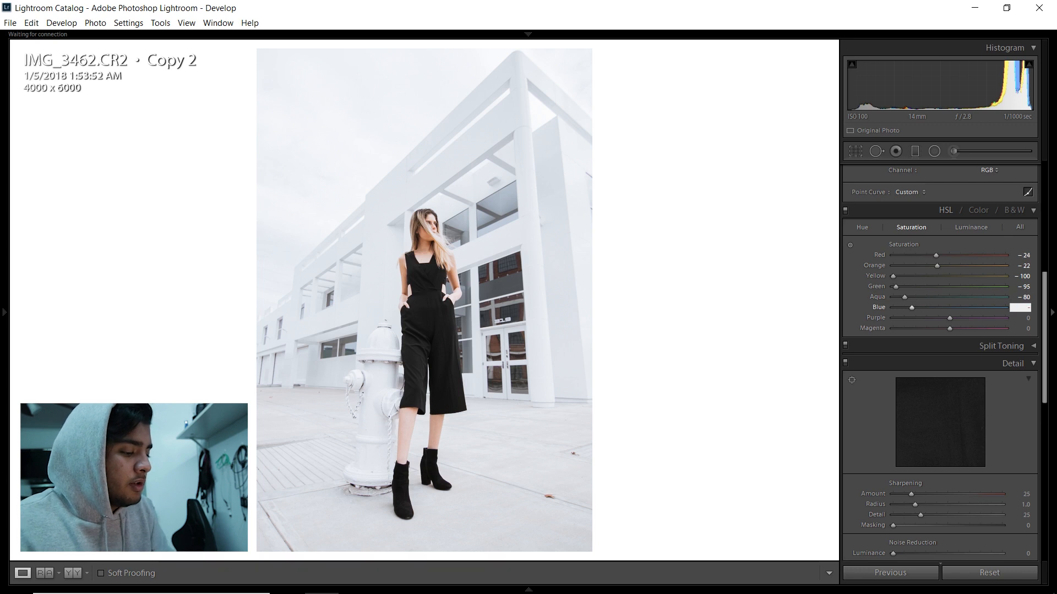
type("79")
key("Return")
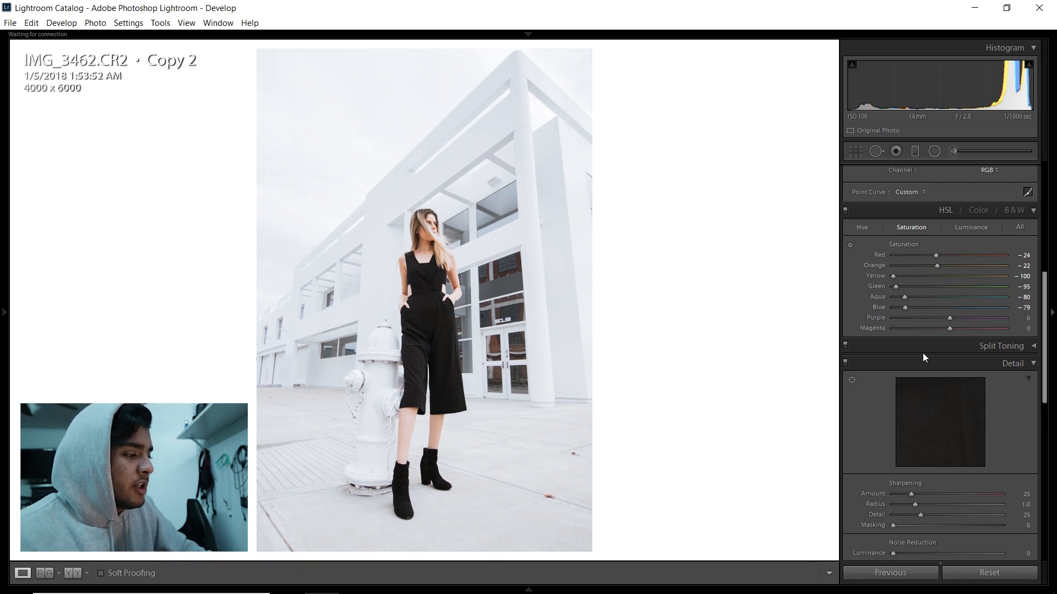
Inspect the white building up close and set the Split Toning highlights to hue 223 and saturation 15.
scroll(936, 314, "down", 1)
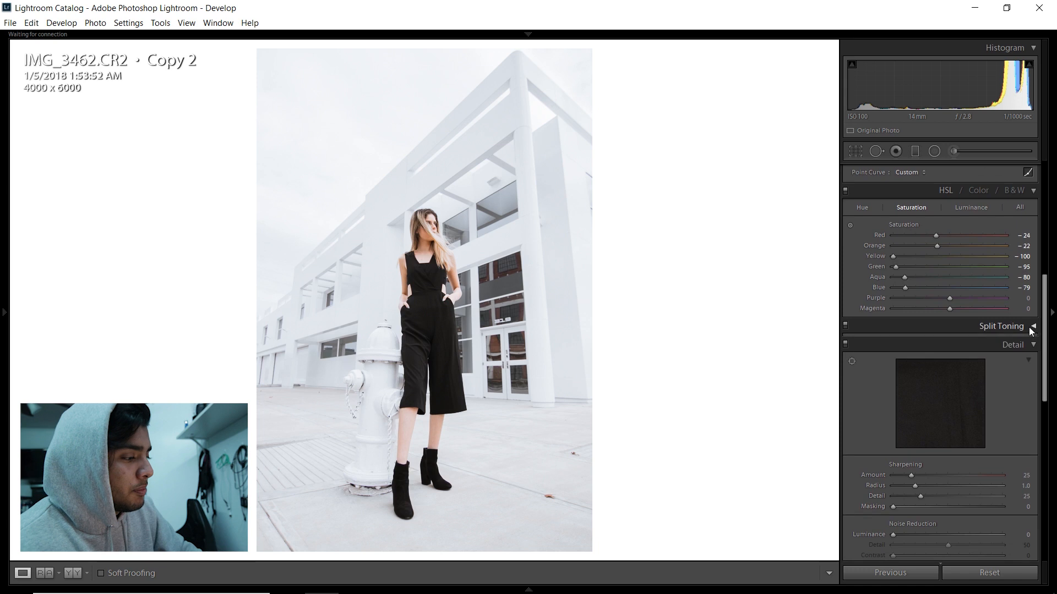
left_click(1032, 327)
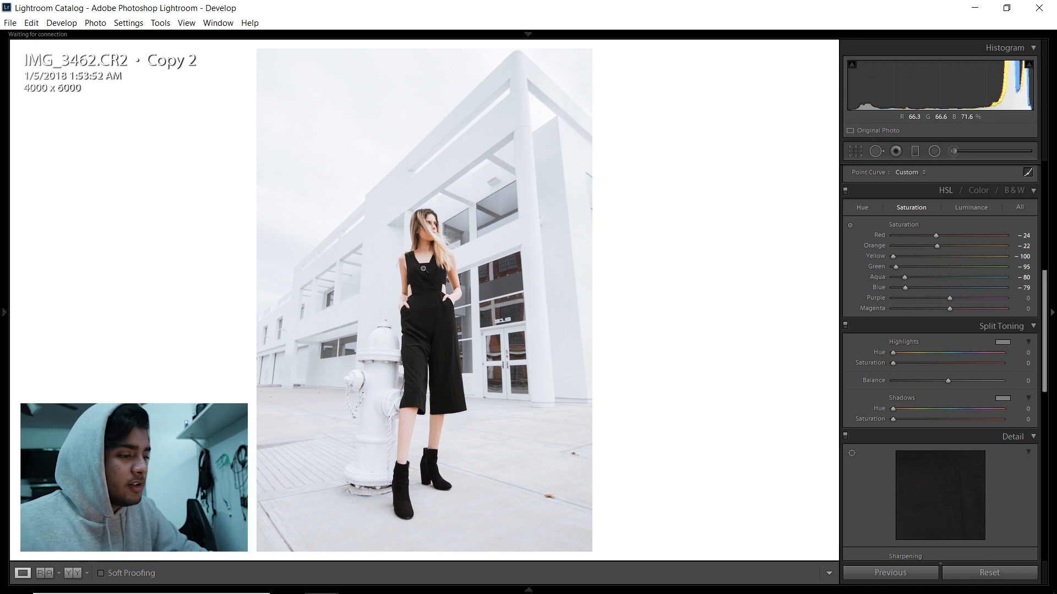
left_click(367, 309)
left_click_drag(366, 306, 460, 198)
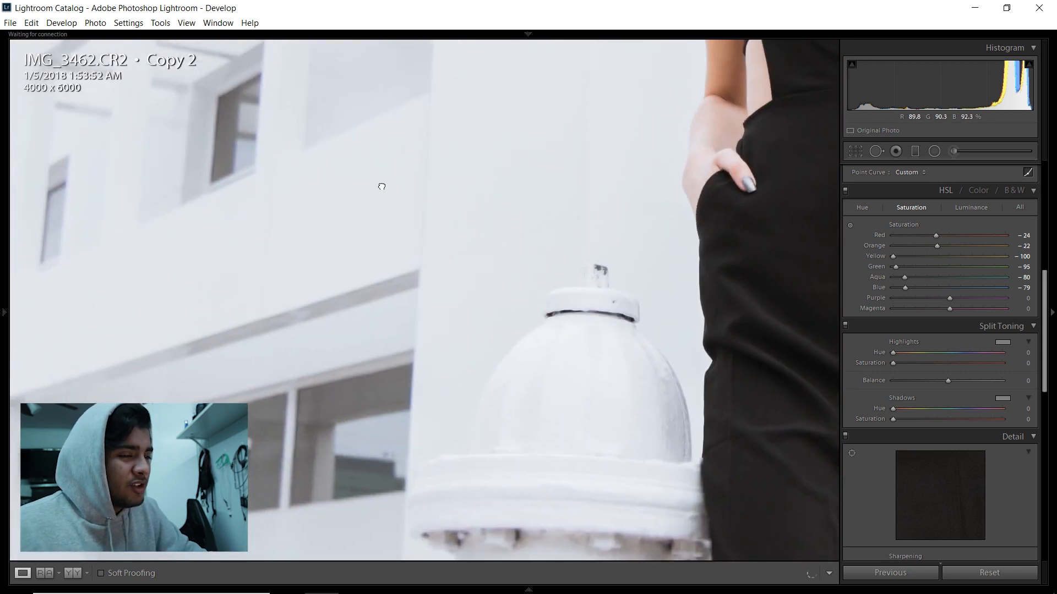
left_click_drag(381, 186, 465, 162)
left_click_drag(280, 206, 374, 183)
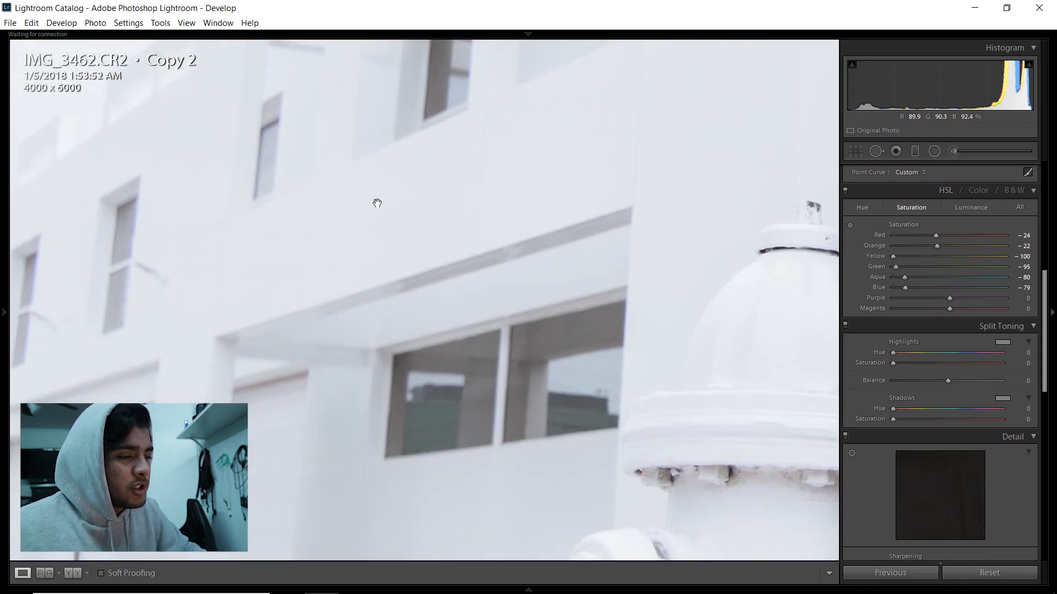
left_click(377, 203)
left_click(1022, 352)
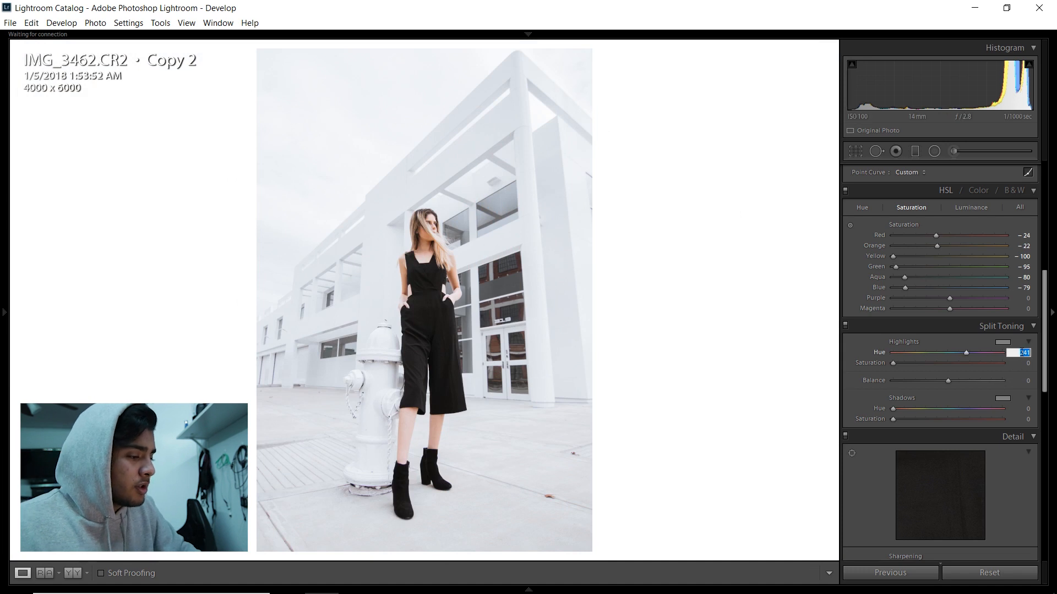
type("223")
key("Return")
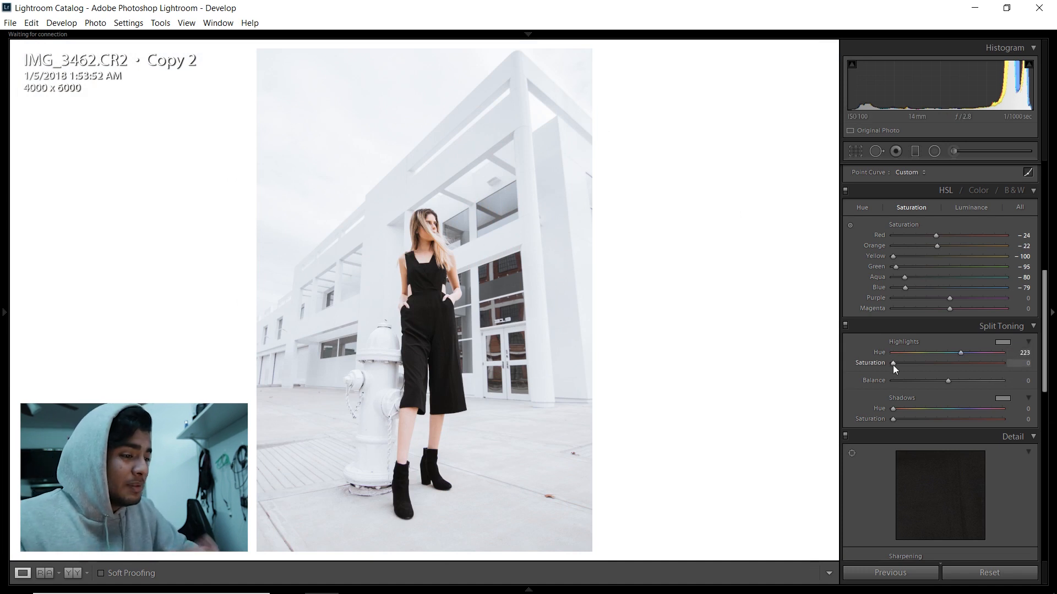
mouse_move(892, 365)
left_mouse_down()
mouse_move(901, 365)
mouse_move(871, 365)
mouse_move(1055, 365)
mouse_move(907, 366)
left_mouse_up()
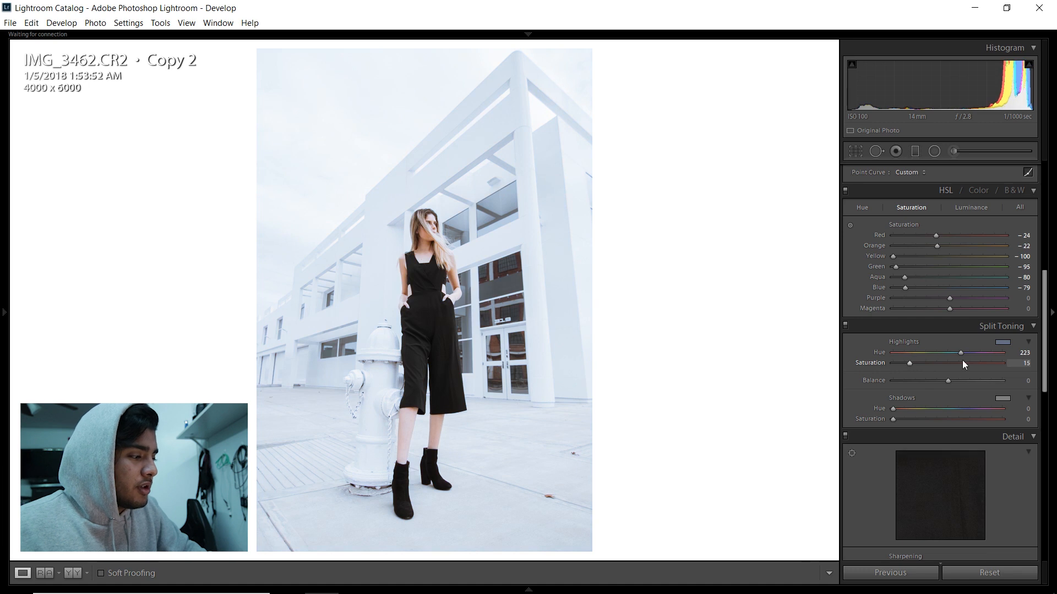
Set the Split Toning highlights saturation to 10.
left_click(1023, 363)
type("1")
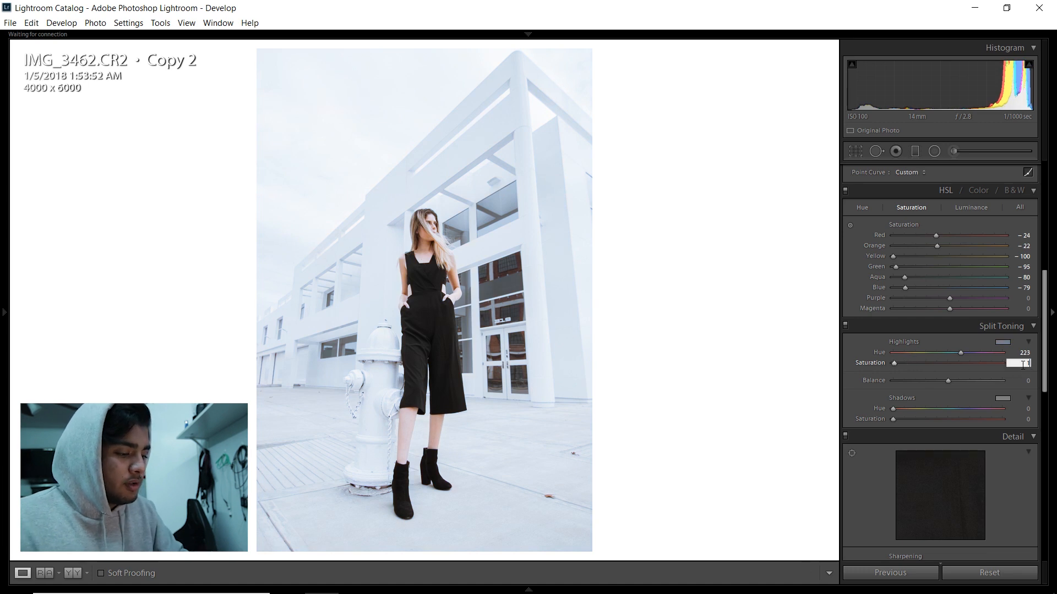
type("0")
key("Return")
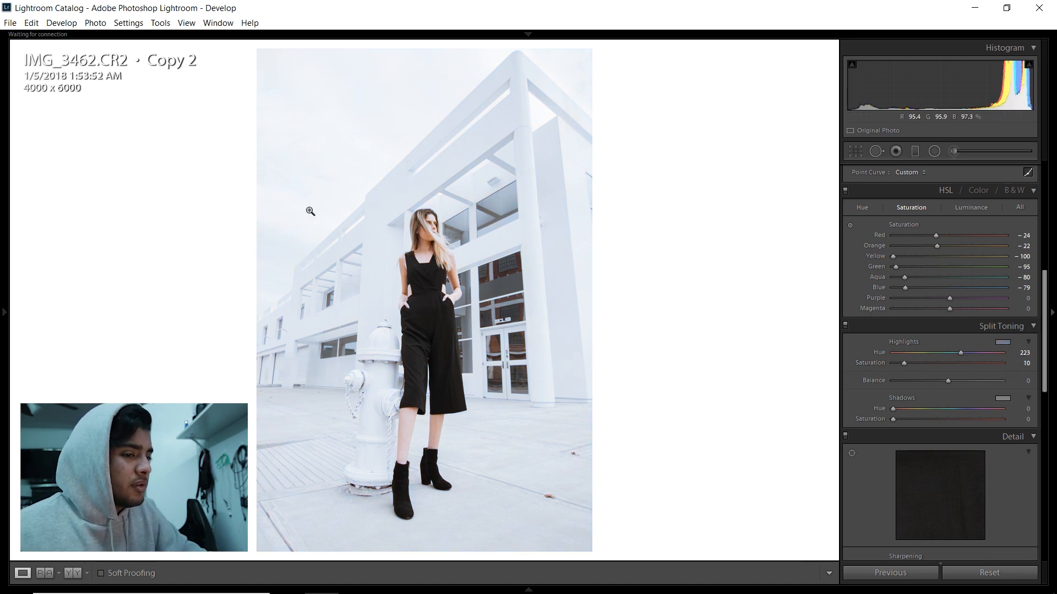
Compare the photo against black and darker gray workspace backgrounds, and return the background color to white.
right_click(173, 180)
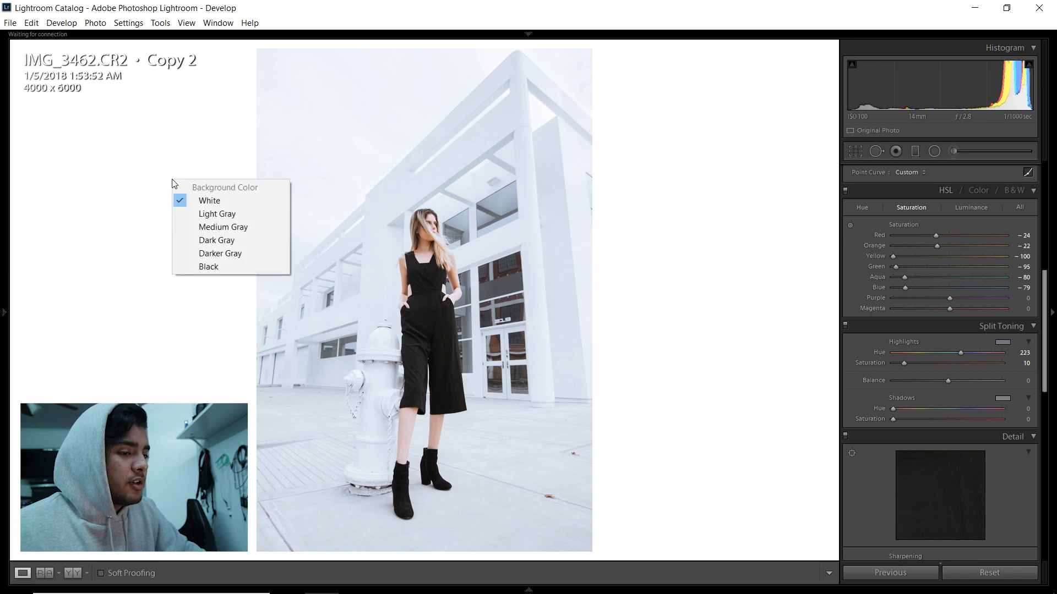
left_click(216, 266)
right_click(132, 157)
left_click(181, 233)
right_click(178, 220)
left_click(218, 205)
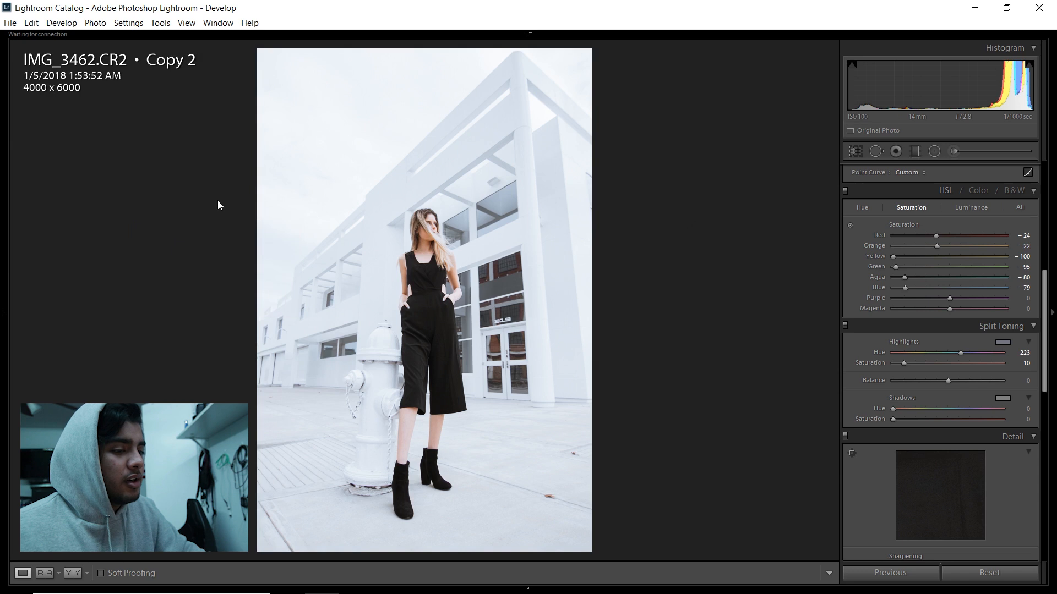
right_click(218, 205)
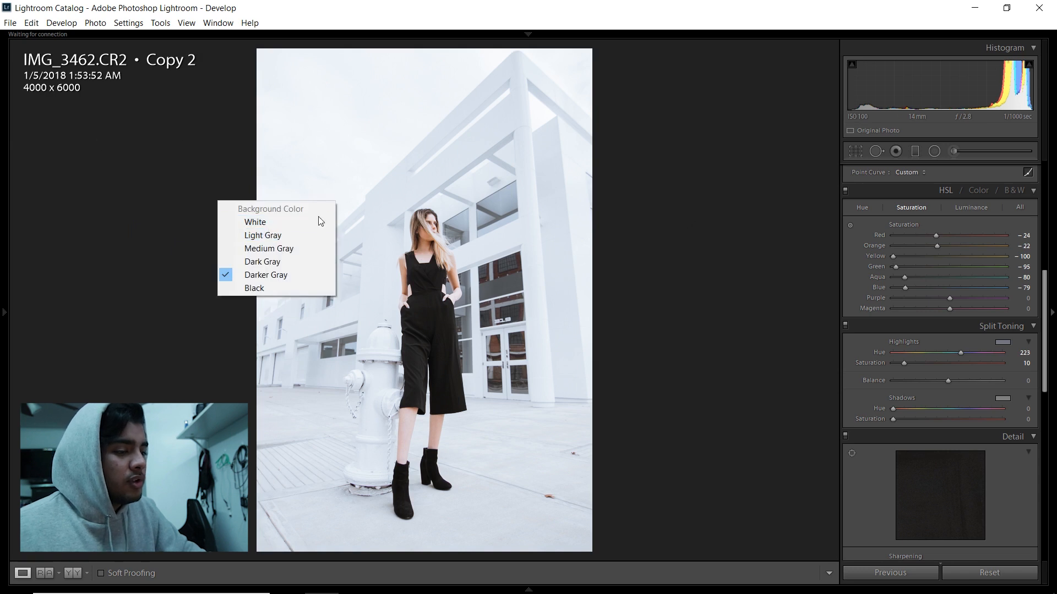
left_click(259, 222)
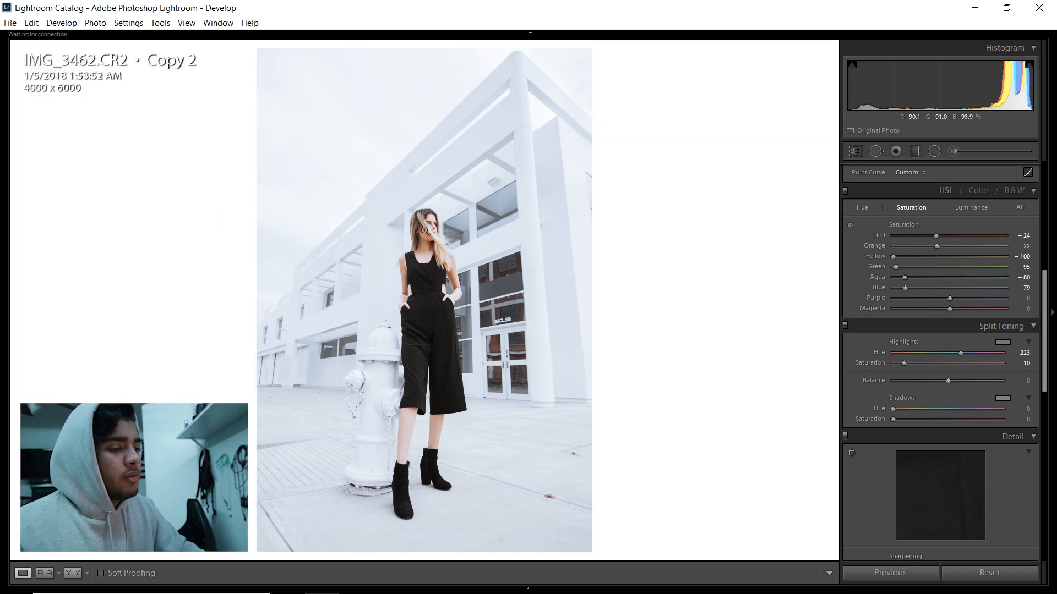
right_click(216, 212)
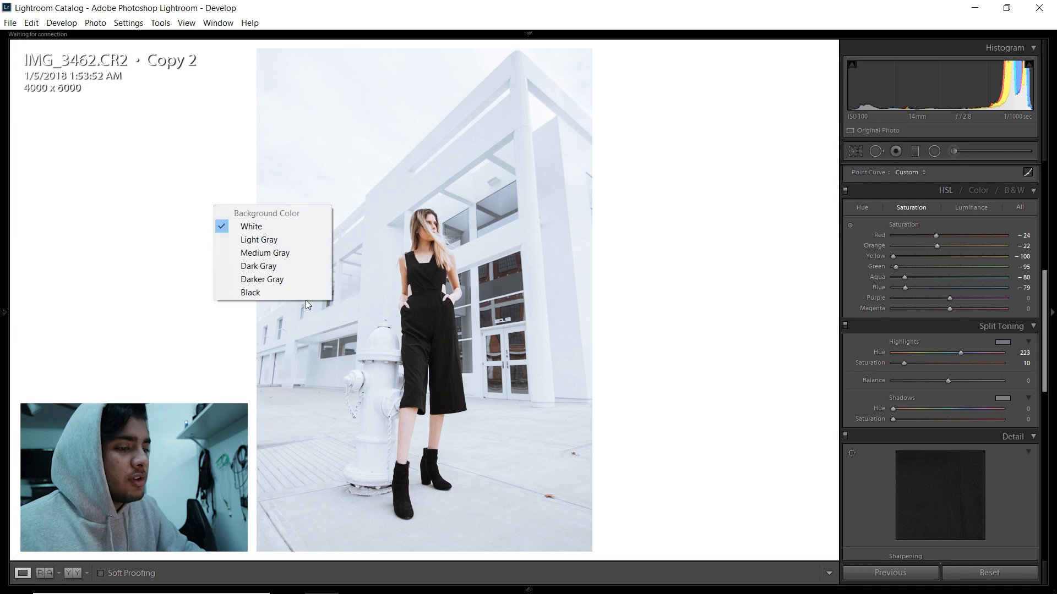
left_click(305, 292)
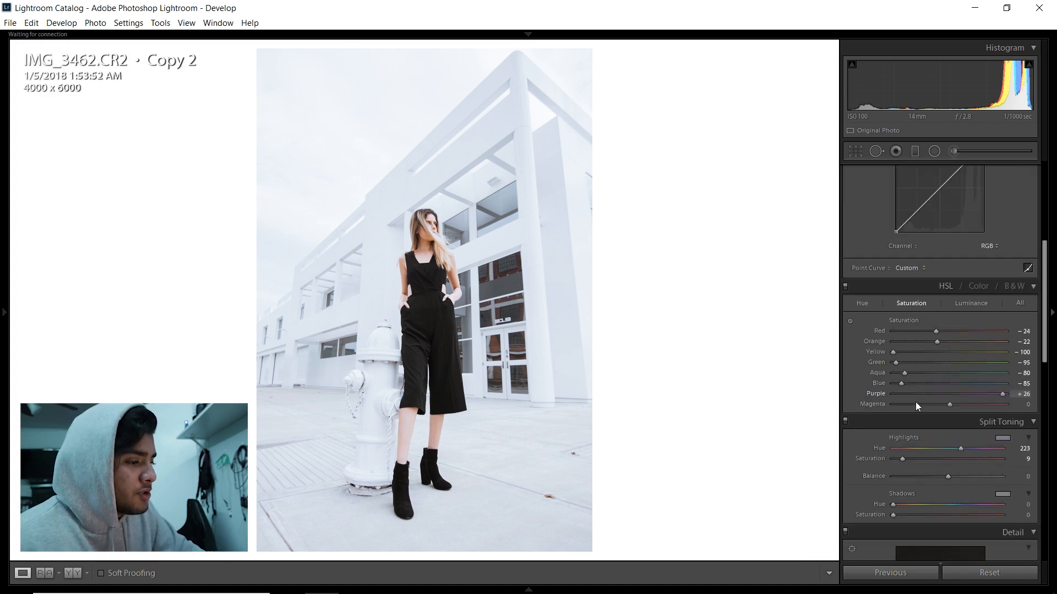
Try the HSL purple saturation at +44 and inspect the woman and the white building up close.
left_click_drag(916, 406, 972, 403)
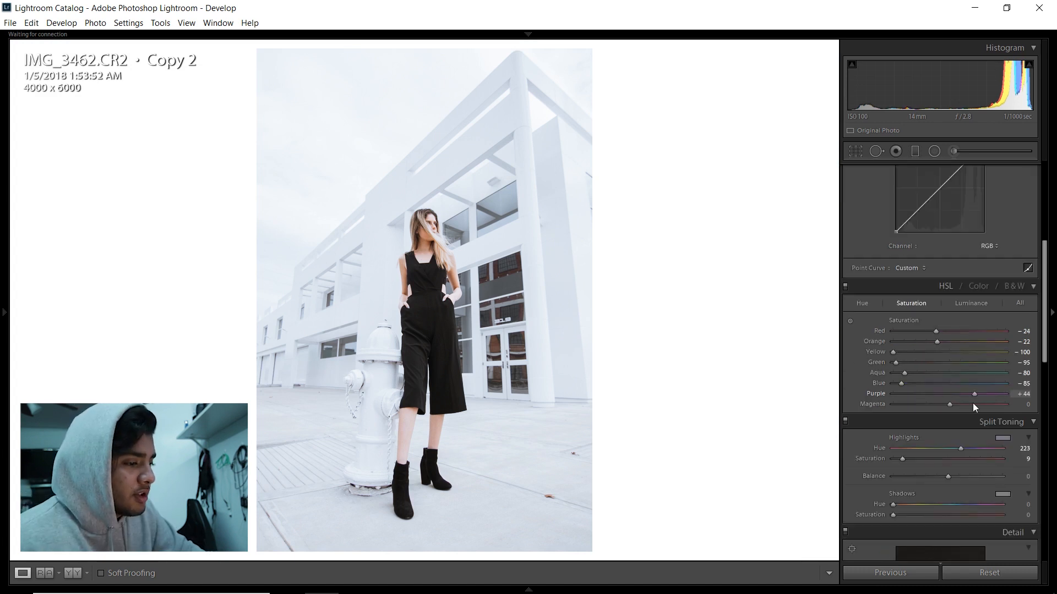
left_click(399, 273)
left_click_drag(456, 215, 543, 148)
left_click_drag(564, 100, 571, 266)
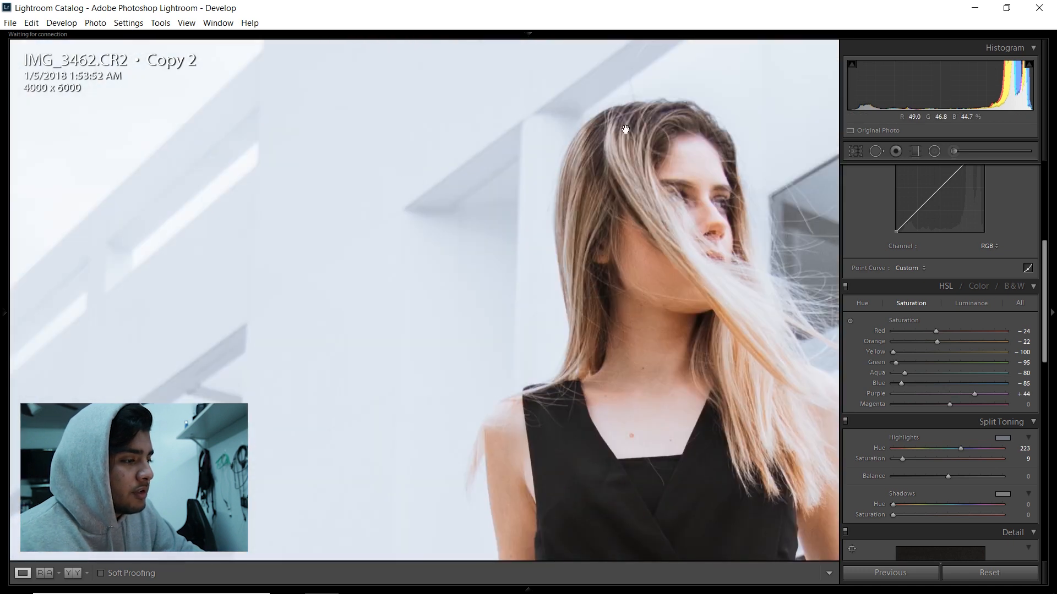
left_click_drag(495, 444, 501, 252)
left_click_drag(112, 336, 309, 218)
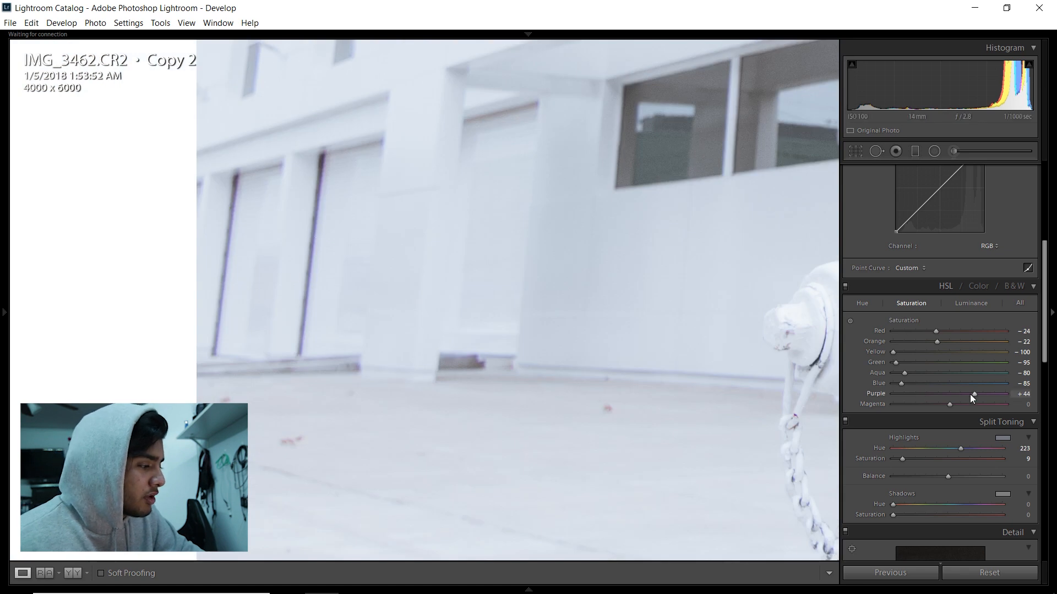
Lower the HSL purple saturation to -82 and the magenta saturation to -100.
left_click_drag(972, 394, 841, 396)
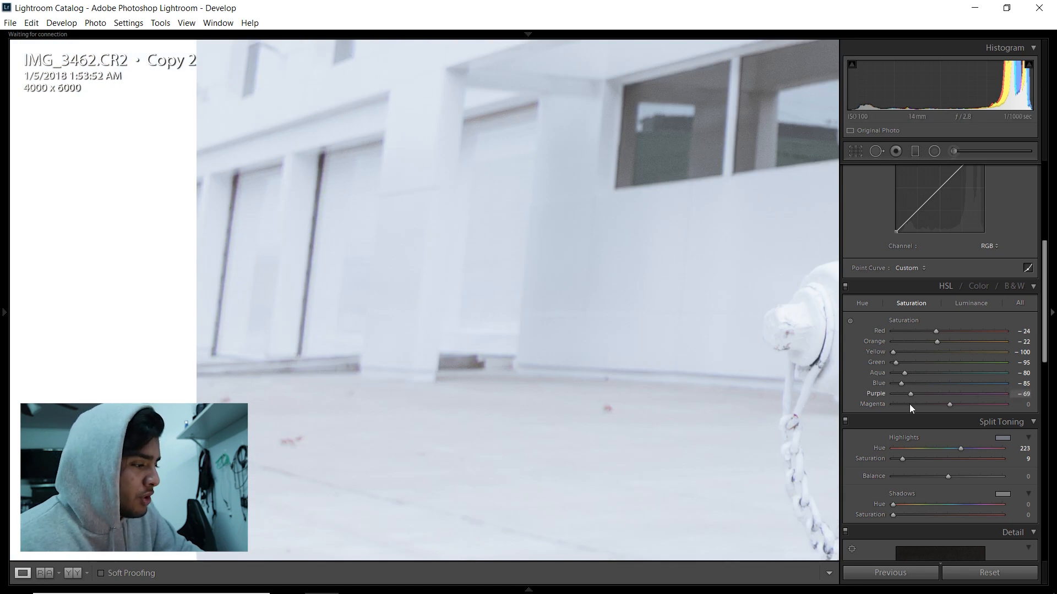
left_click_drag(907, 402, 904, 402)
left_click_drag(930, 403, 790, 397)
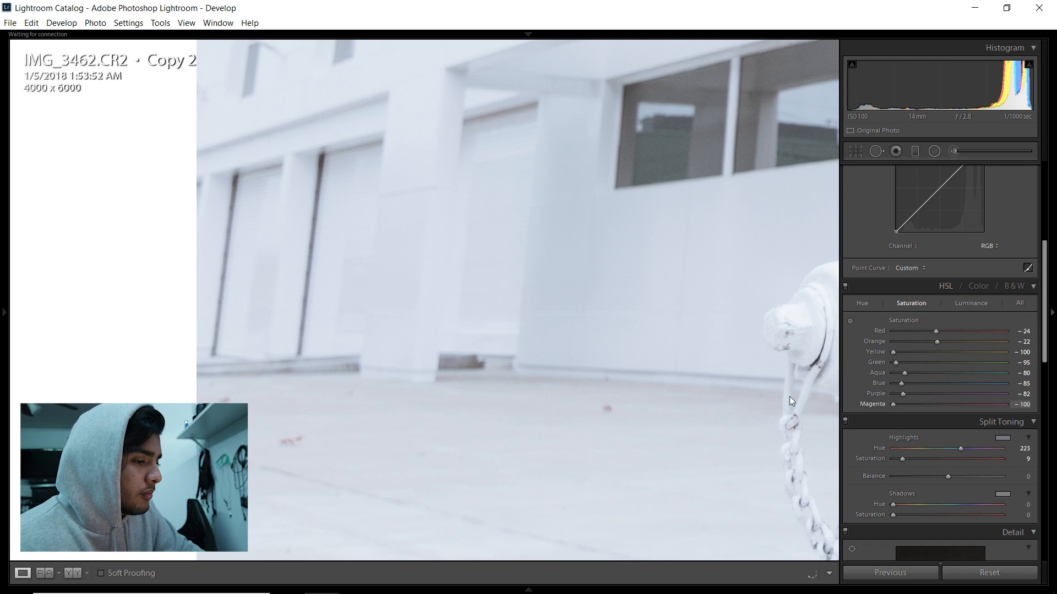
Try the HSL blue luminance at +100 on the whole photo, reset it, and set it to +10.
left_click(973, 303)
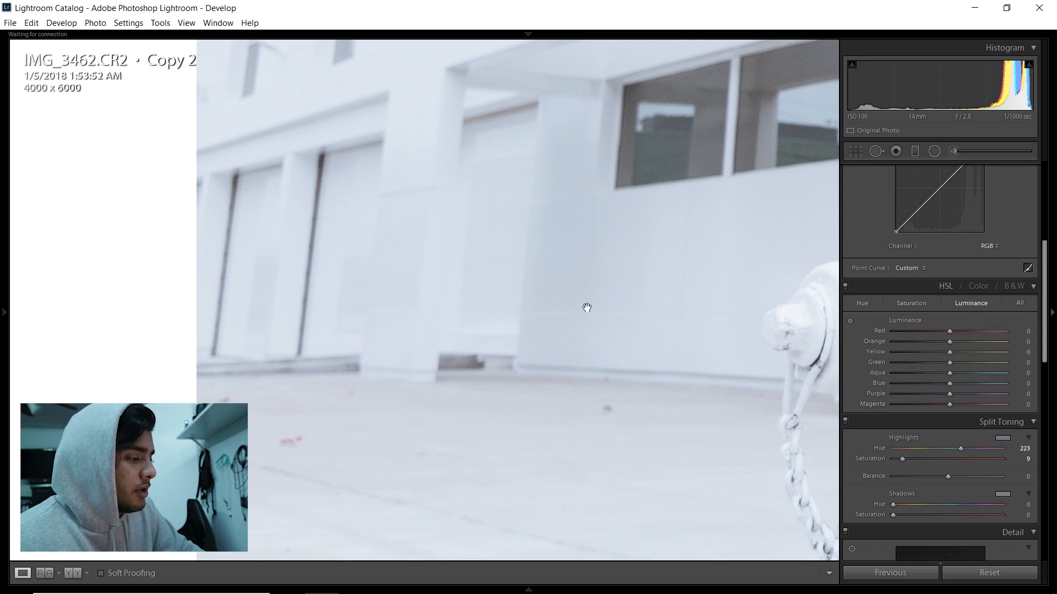
left_click(586, 308)
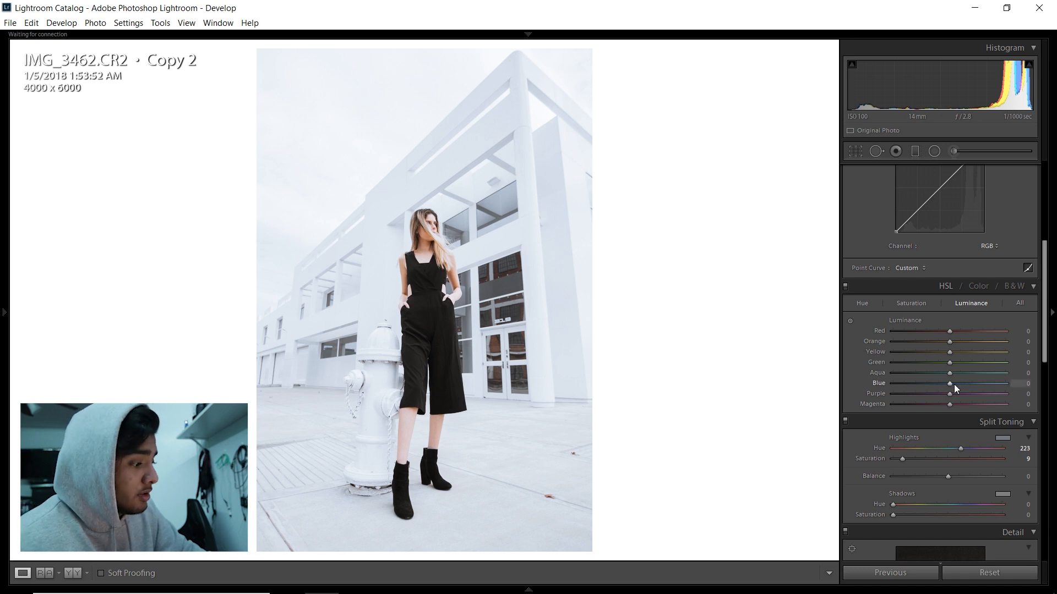
left_click_drag(950, 384, 1028, 402)
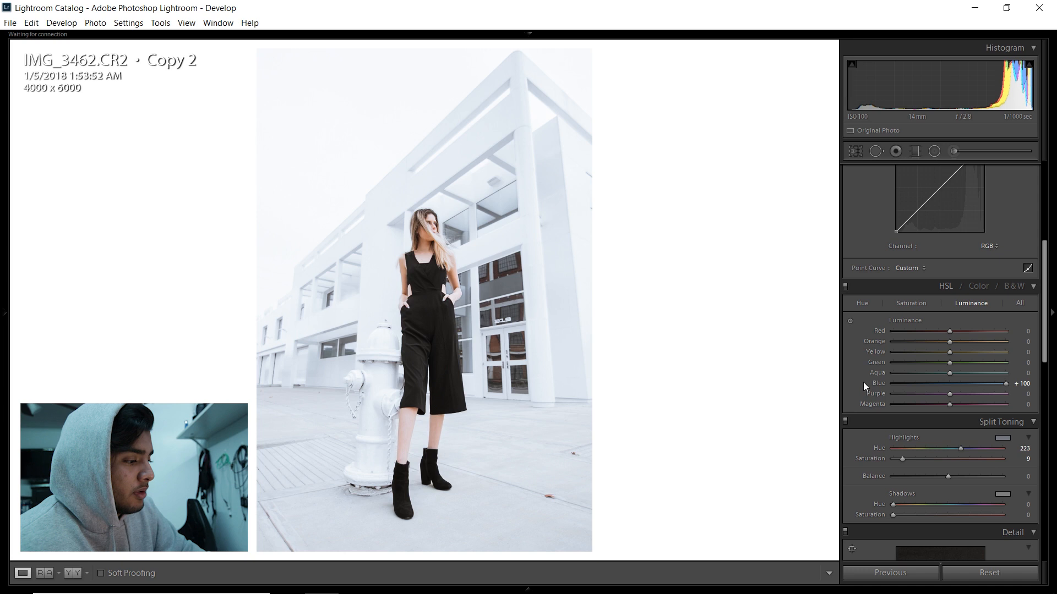
left_click(950, 384)
left_click(1025, 385)
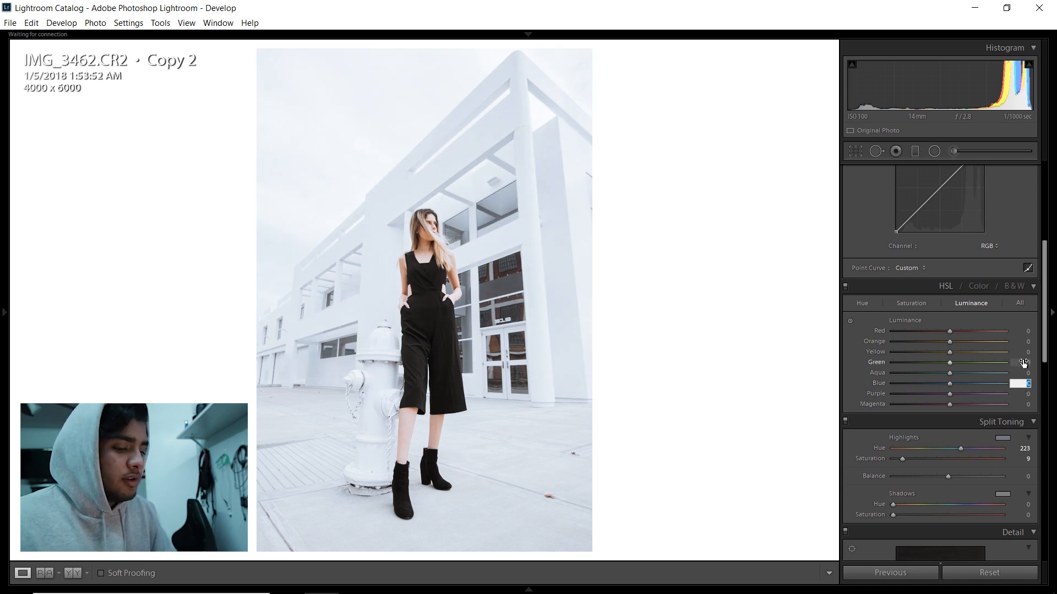
type("10")
key("Return")
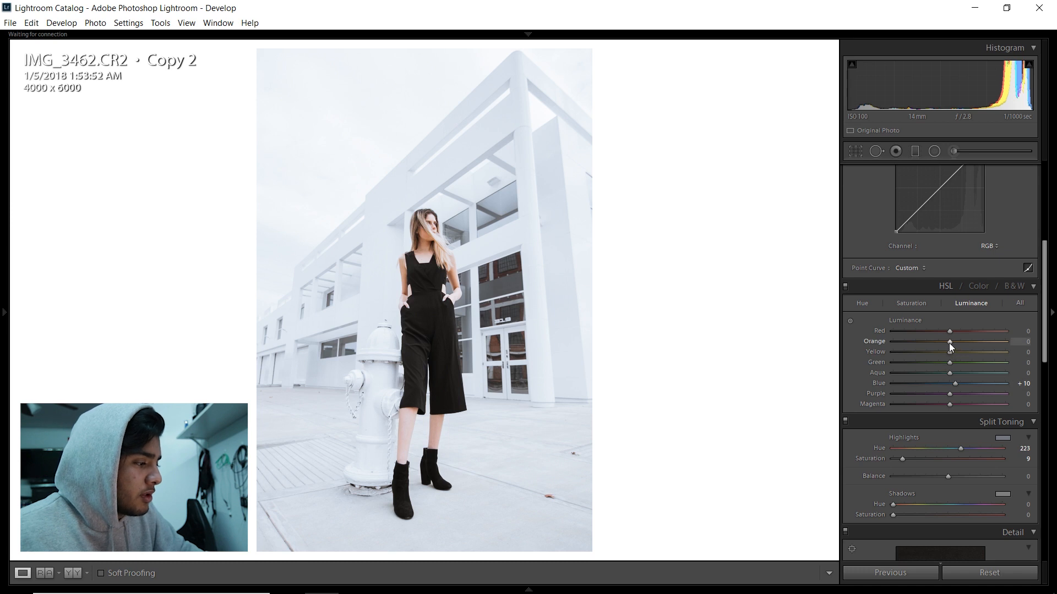
Try a change to the HSL orange luminance, return it to 0, and raise the yellow luminance to +18.
left_click_drag(949, 344, 951, 344)
left_click(1028, 342)
type("0")
key("Return")
left_click_drag(1044, 348, 1045, 366)
left_click_drag(951, 295, 1011, 300)
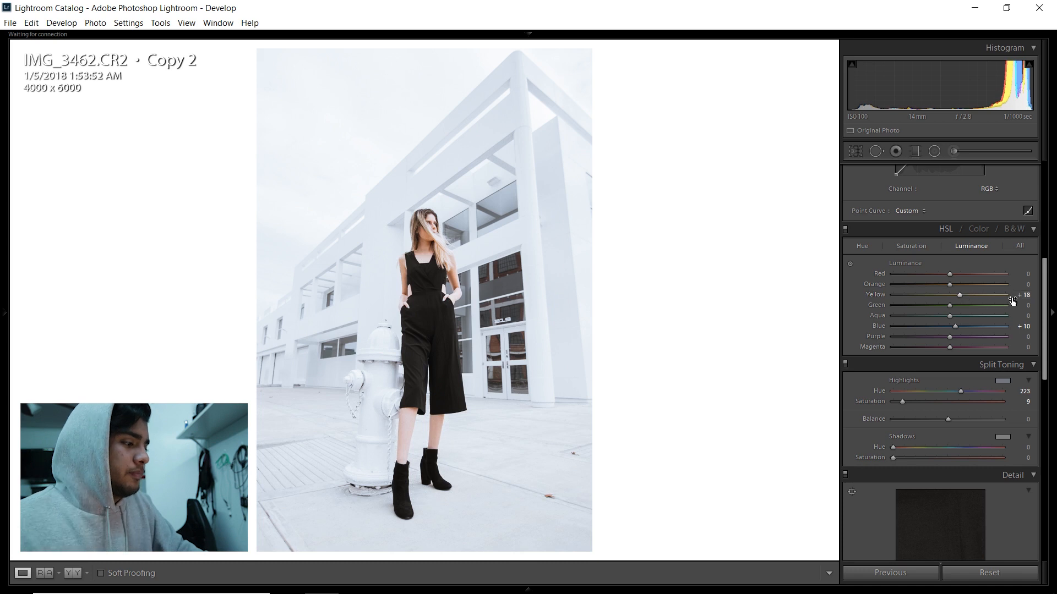
Anchor the RGB tone curve with midtone, highlight and shadow points, and lift its black point to about 20.8%.
scroll(1012, 300, "up", 5)
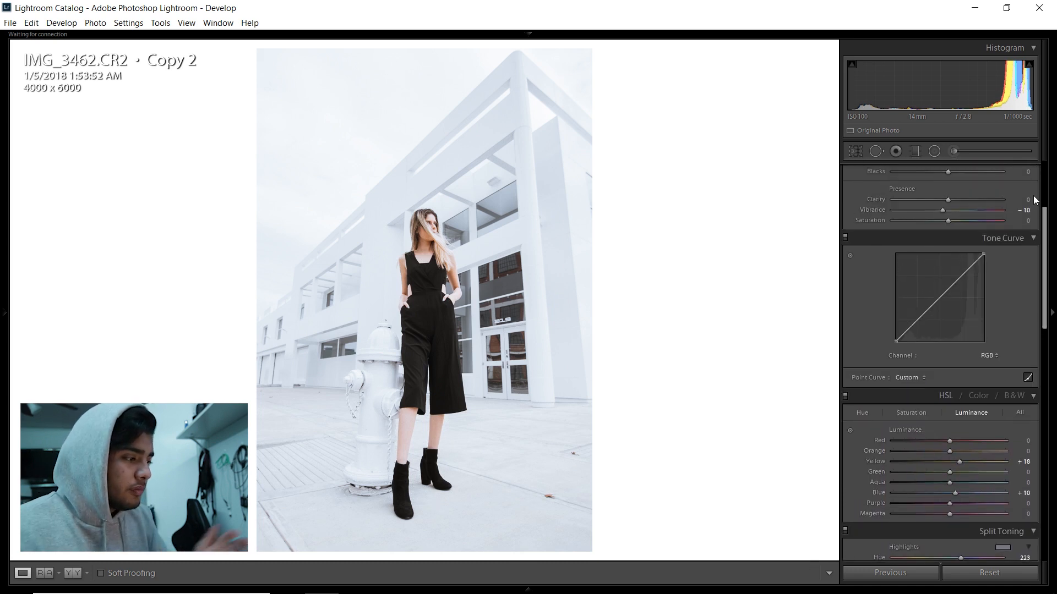
left_click(940, 297)
left_click(964, 275)
left_click(917, 319)
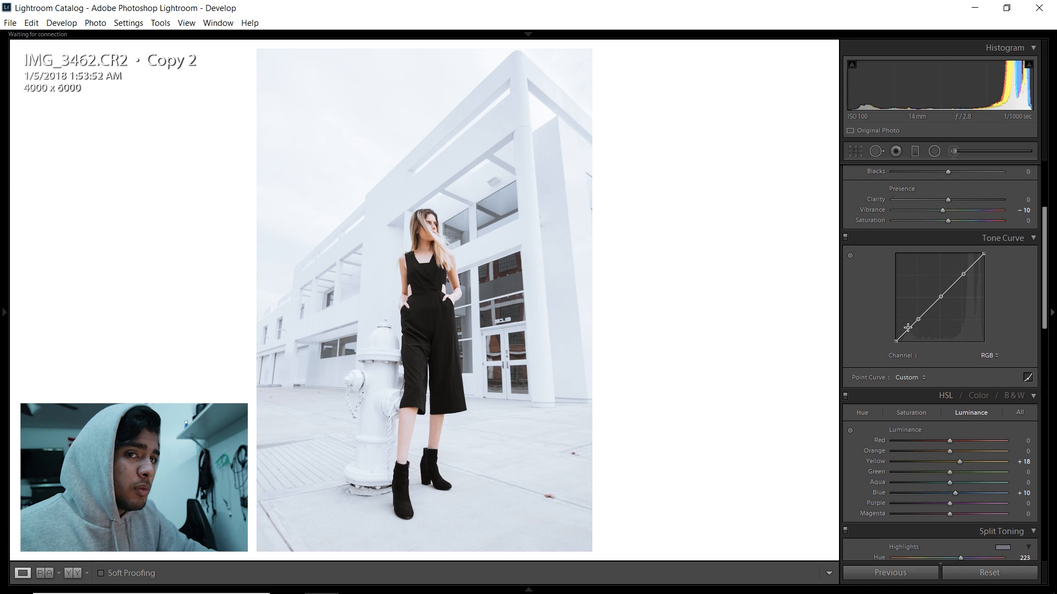
left_click_drag(896, 340, 896, 323)
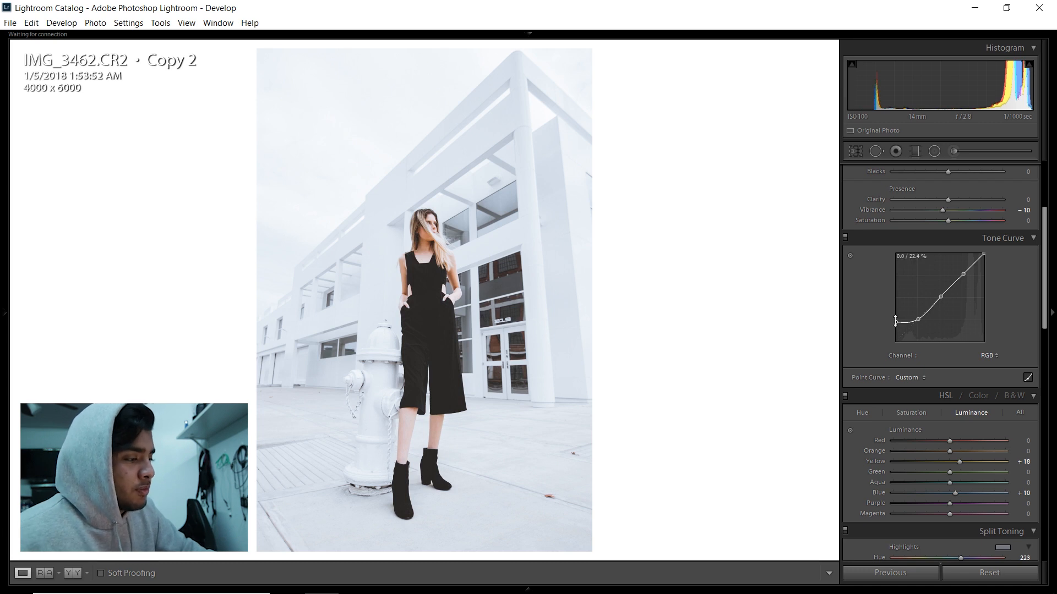
mouse_move(895, 322)
left_mouse_down()
mouse_move(898, 298)
mouse_move(897, 322)
left_mouse_up()
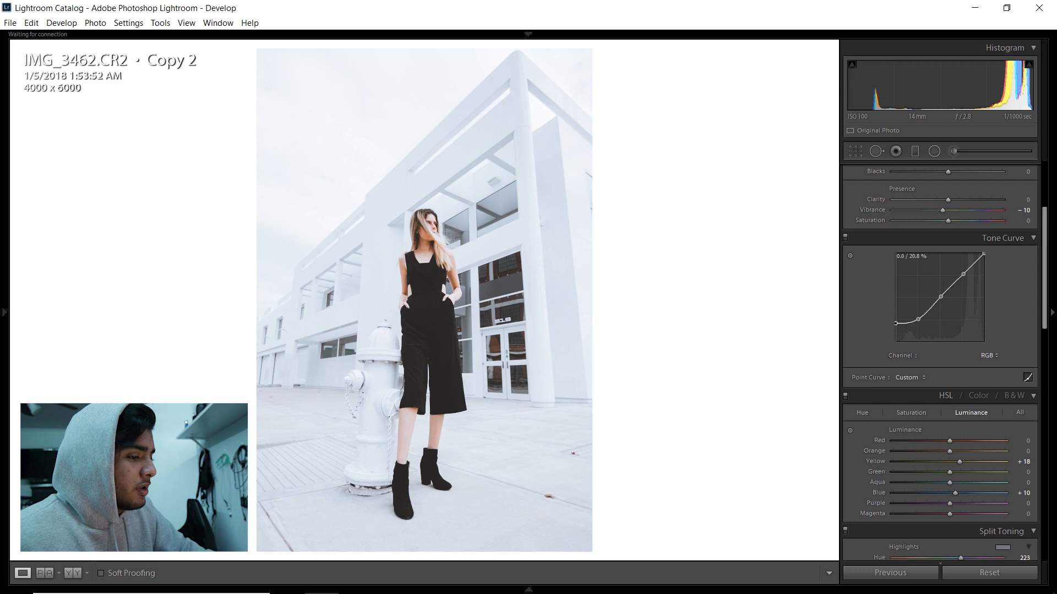
Try a cooler white balance temperature of 4111 and reset the temperature to its original value.
left_click_drag(1044, 303, 1045, 212)
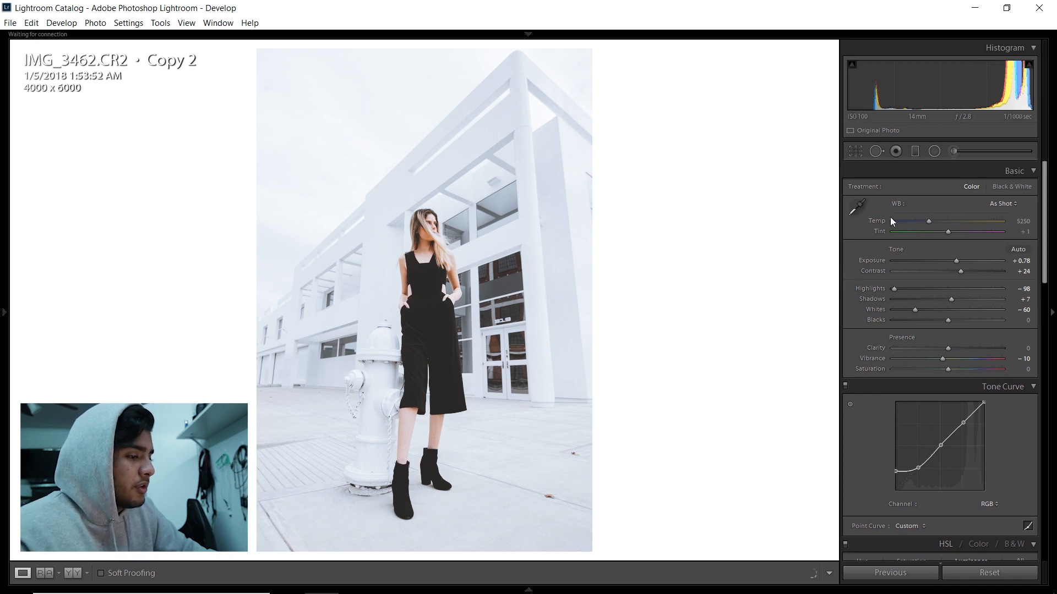
left_click_drag(928, 219, 916, 220)
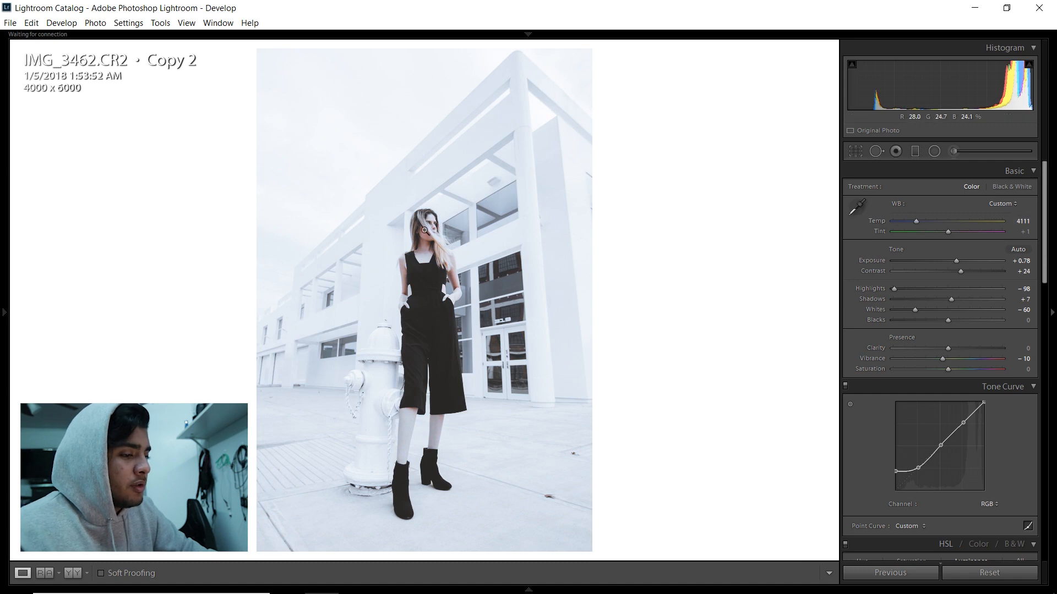
double_click(866, 223)
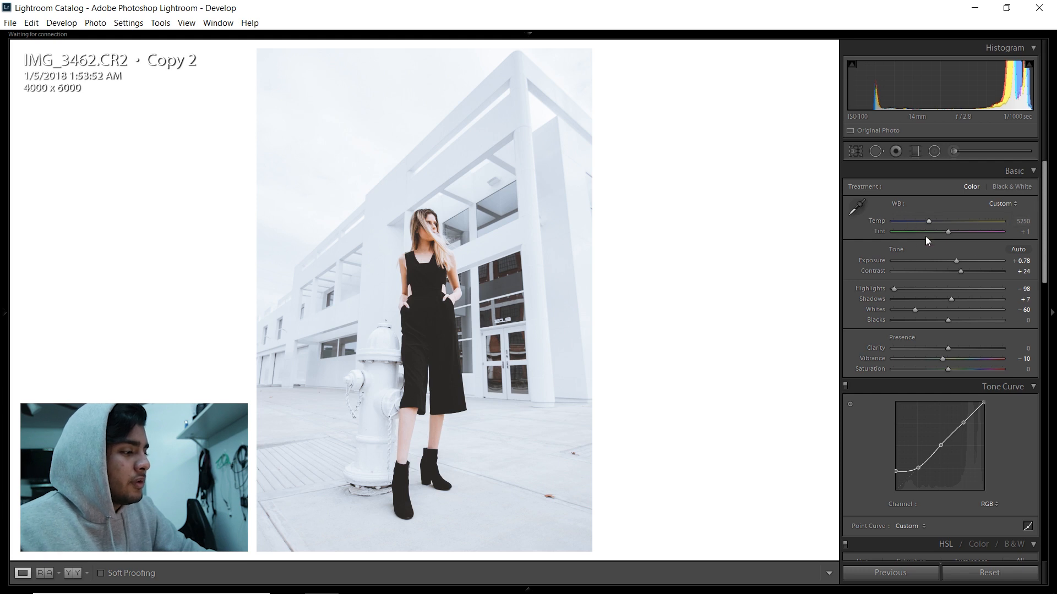
Compare the photo before and after the edit in split and side-by-side views, and return to the single view.
scroll(926, 242, "down", 10)
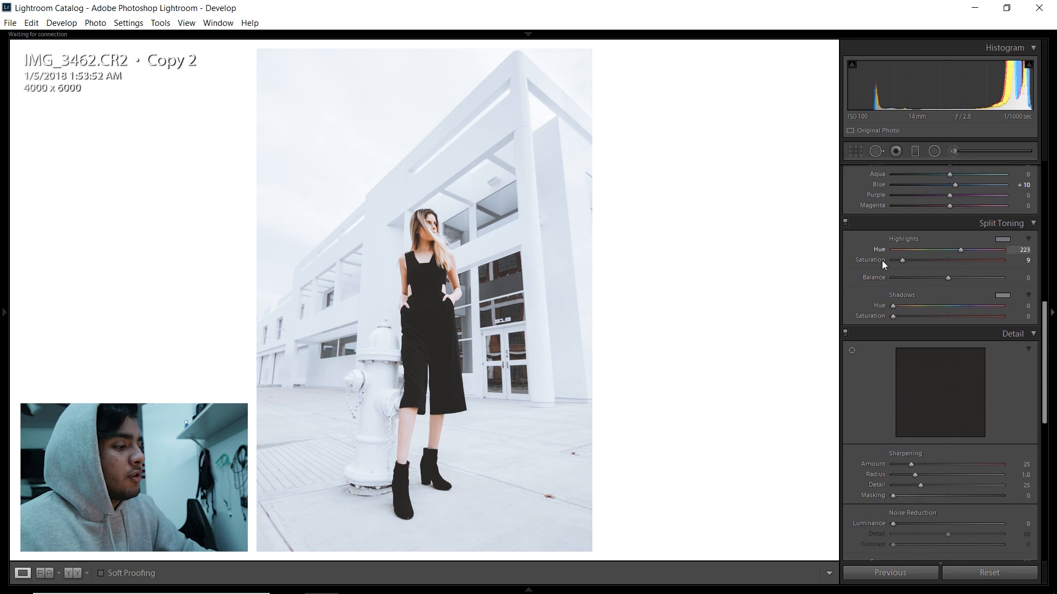
left_click_drag(1045, 308, 1052, 234)
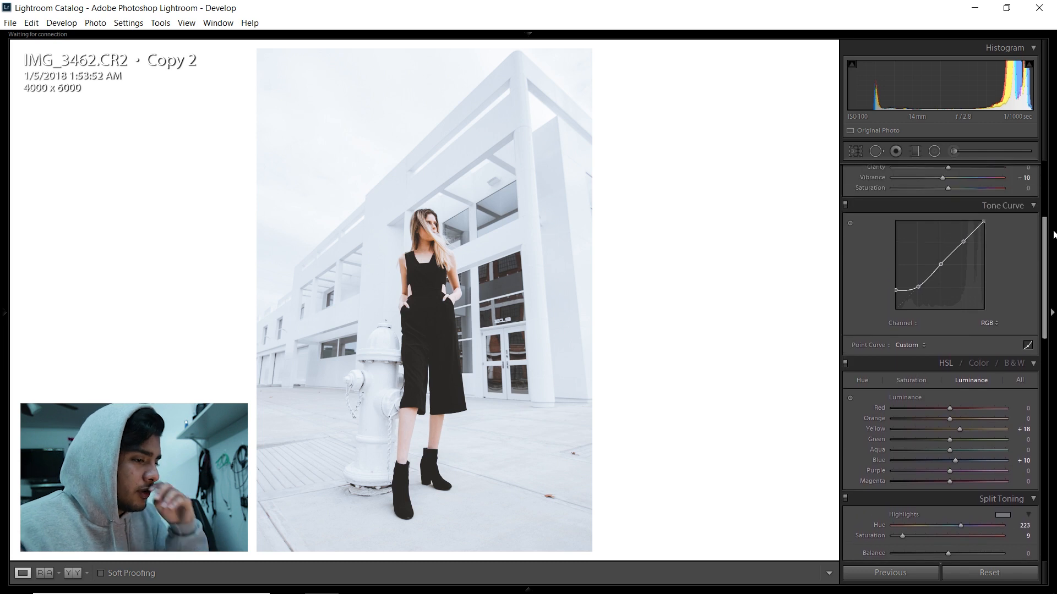
left_click(73, 573)
left_click(75, 574)
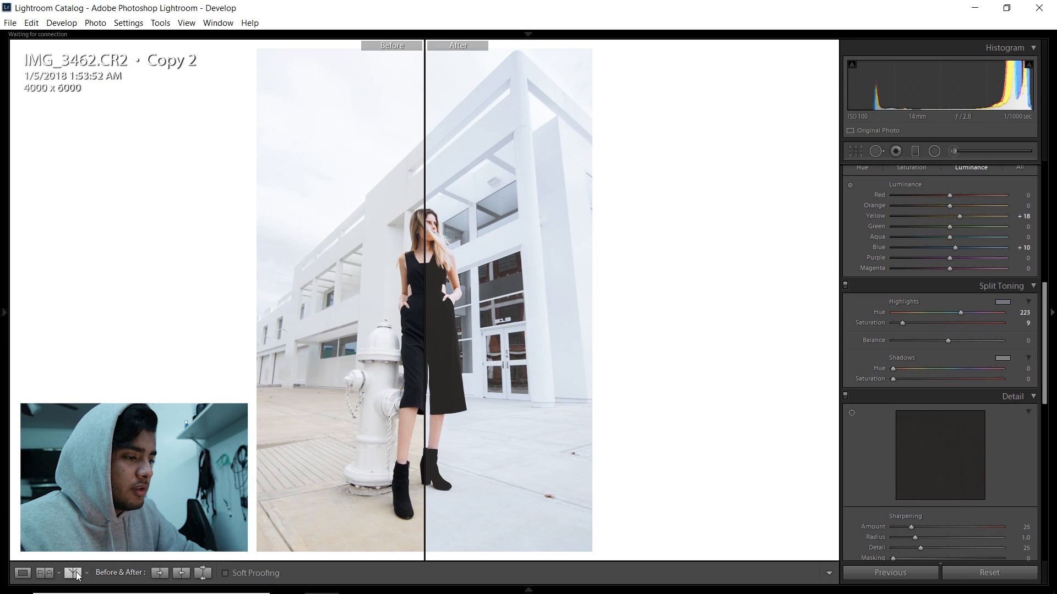
left_click(76, 575)
left_click(77, 575)
left_click(77, 575)
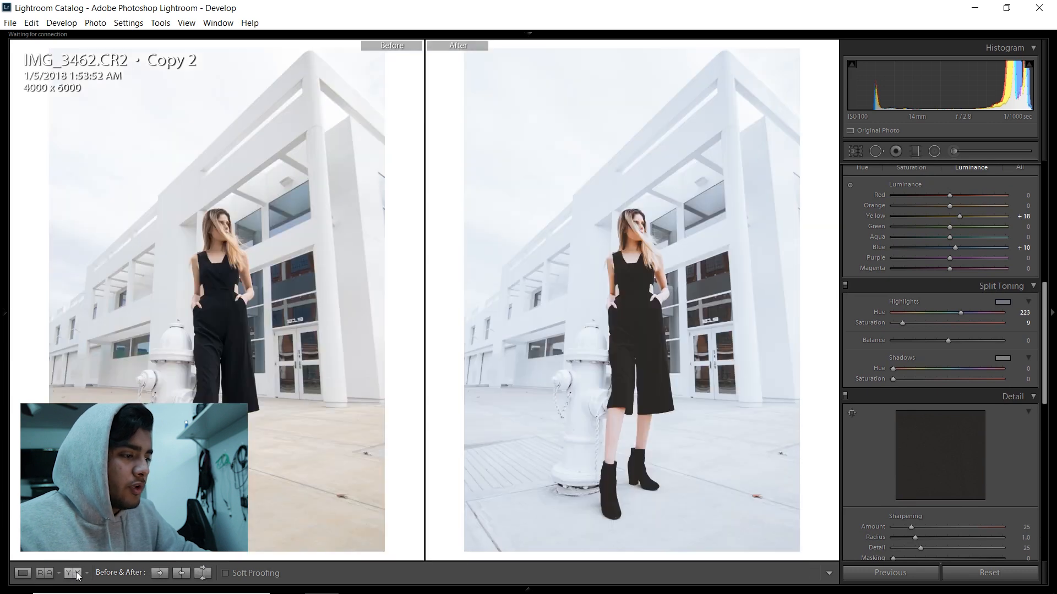
left_click(23, 573)
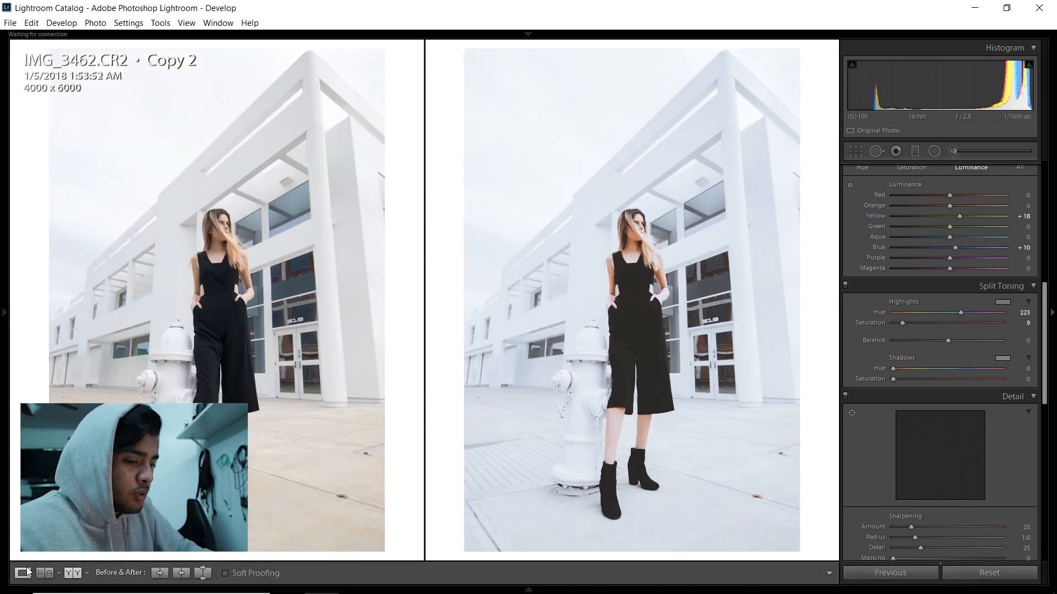
Lower the Split Toning highlights saturation slightly and check the edit in the before and after views.
left_click_drag(1046, 330, 1044, 337)
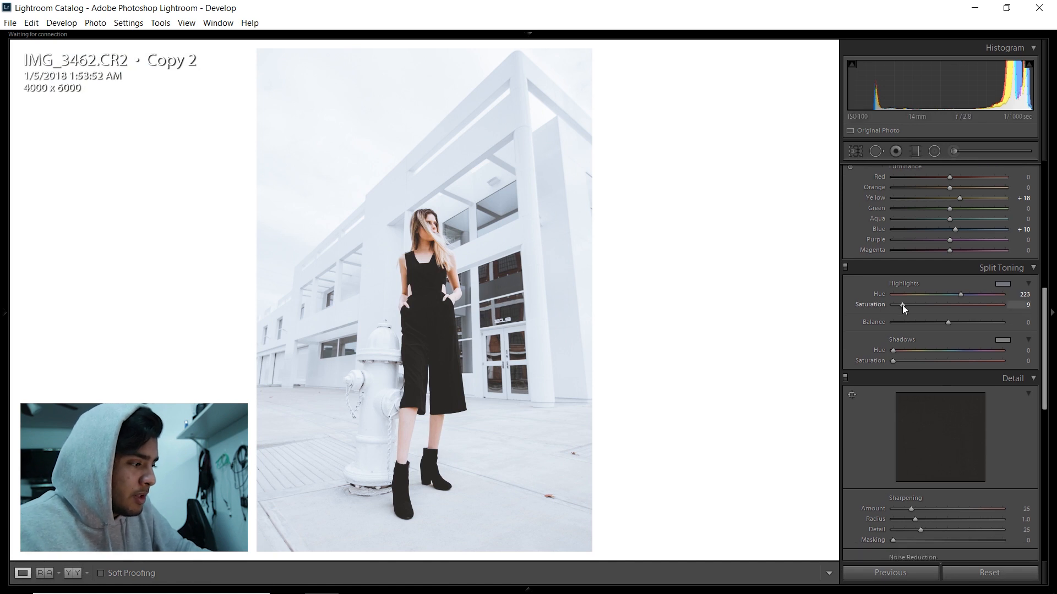
left_click(1028, 305)
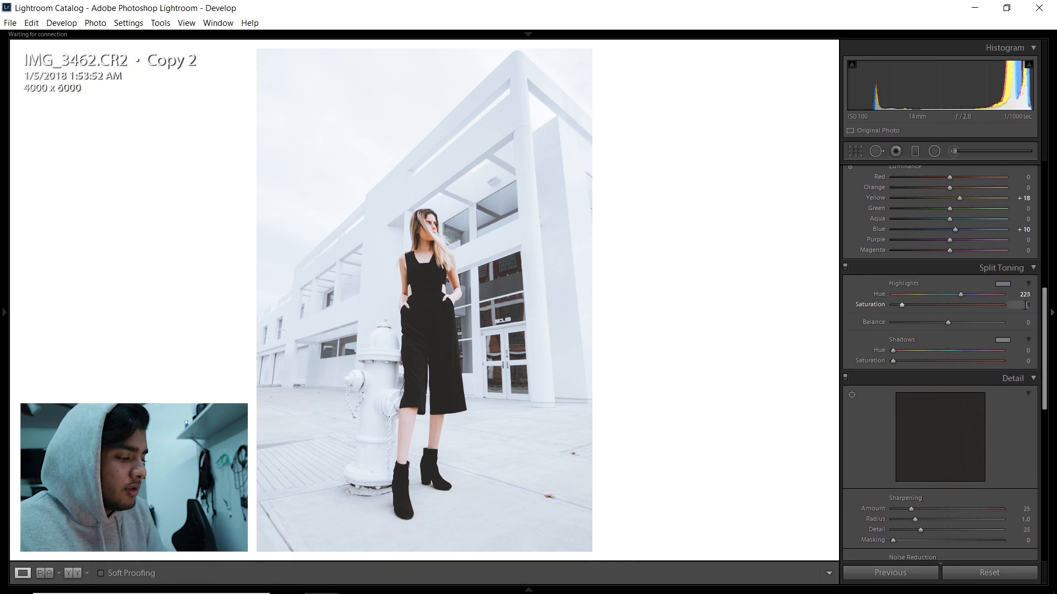
left_click(71, 573)
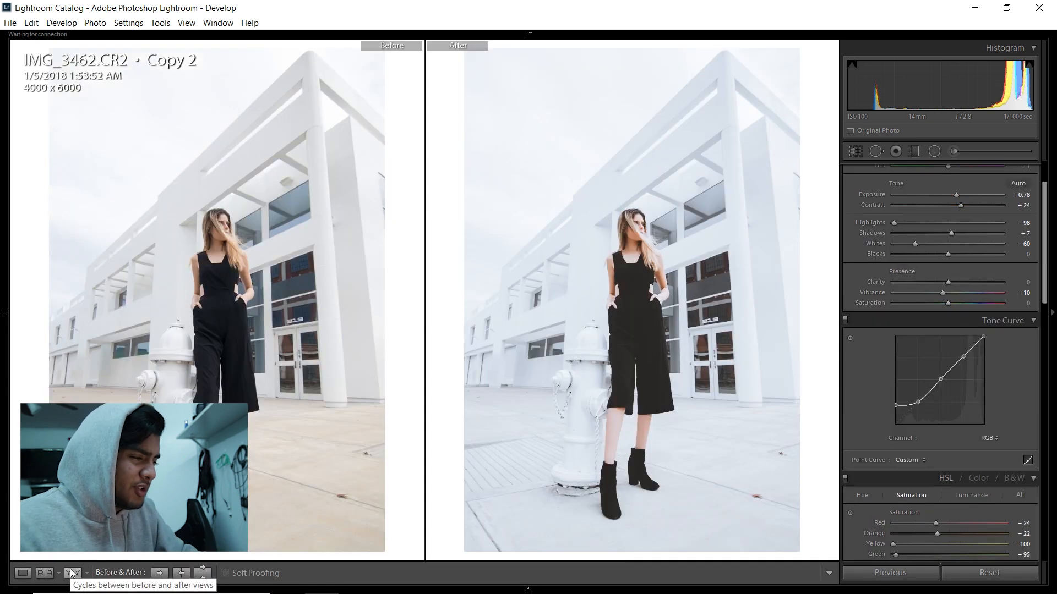
left_click(71, 573)
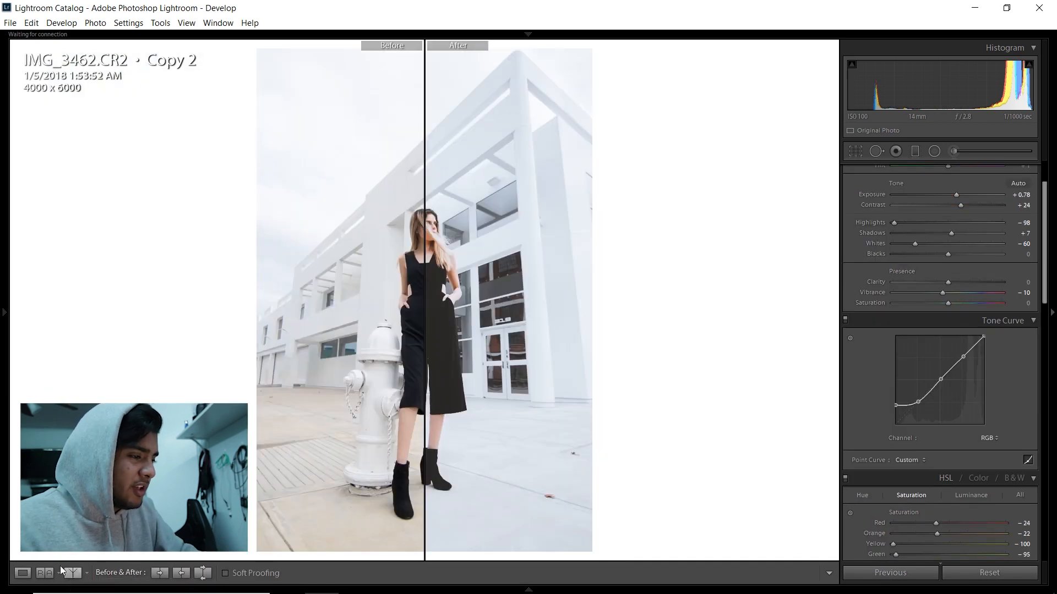
left_click(22, 573)
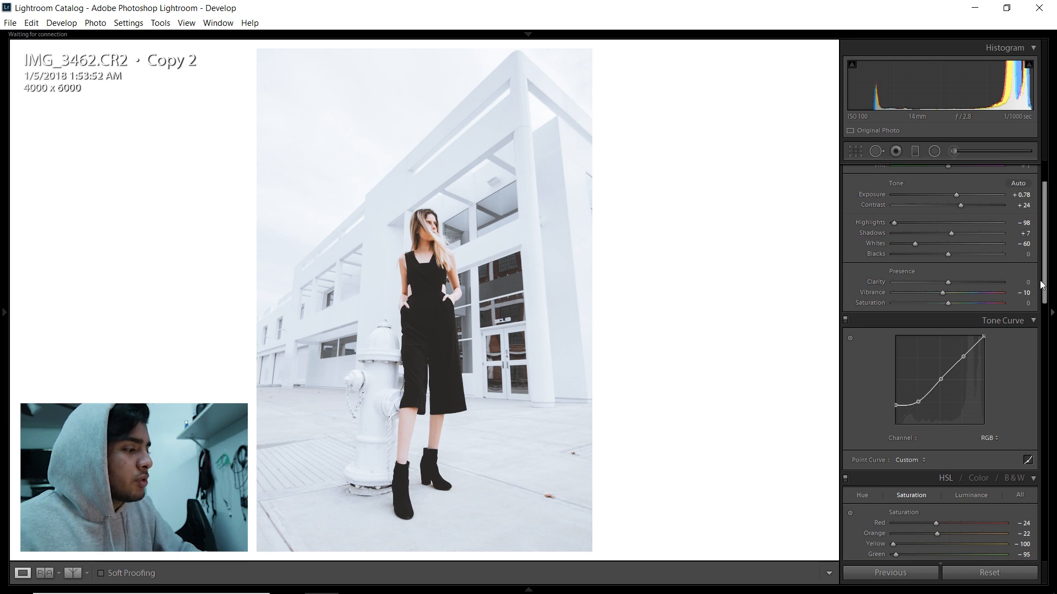
Review the photo's effects, camera calibration, tone curve and basic adjustment settings.
scroll(1042, 288, "down", 10)
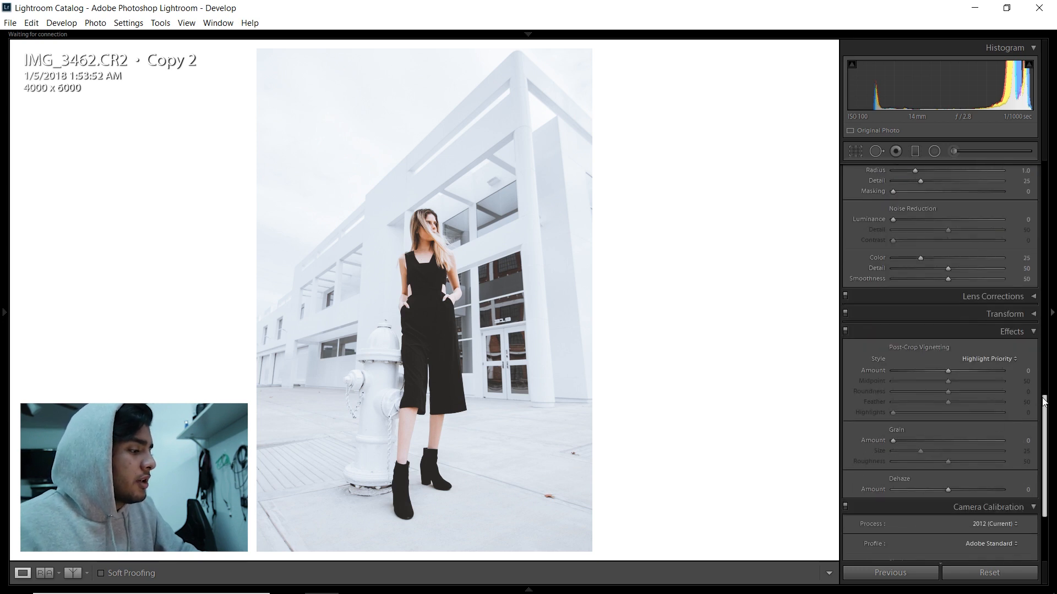
scroll(983, 444, "down", 4)
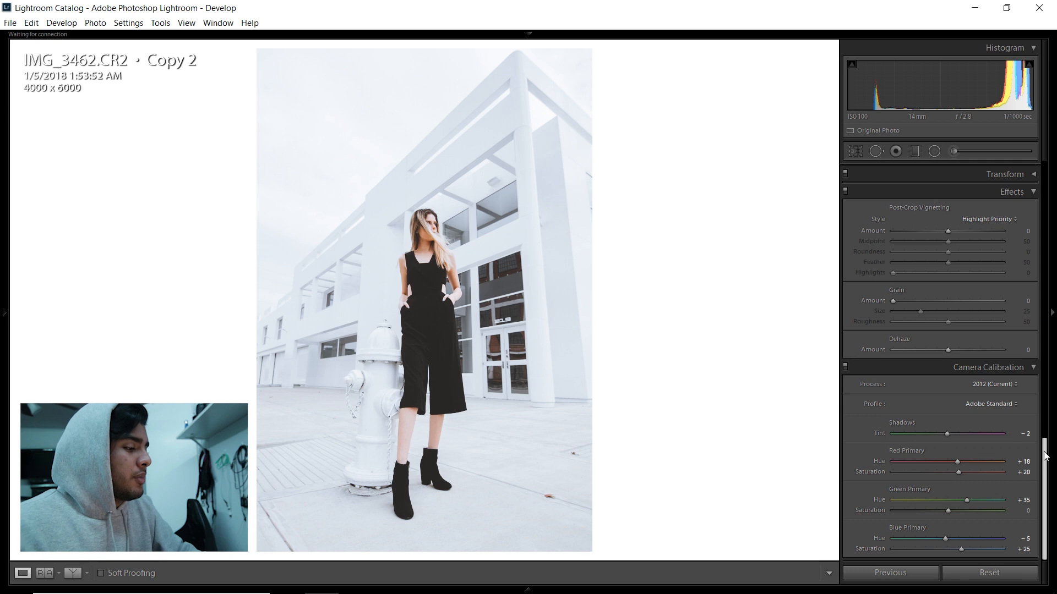
scroll(877, 251, "up", 15)
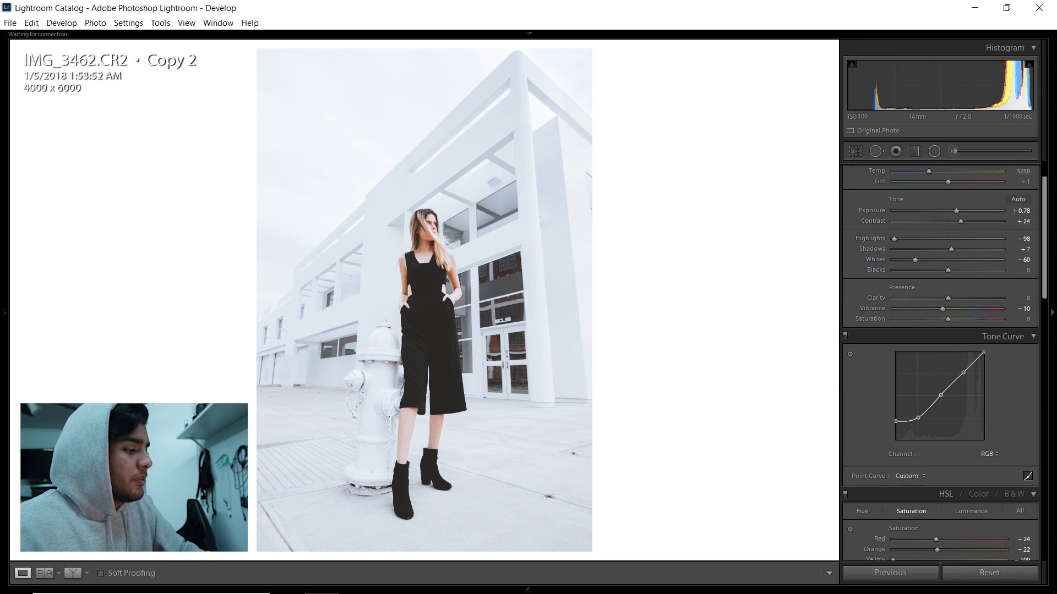
scroll(1046, 244, "up", 2)
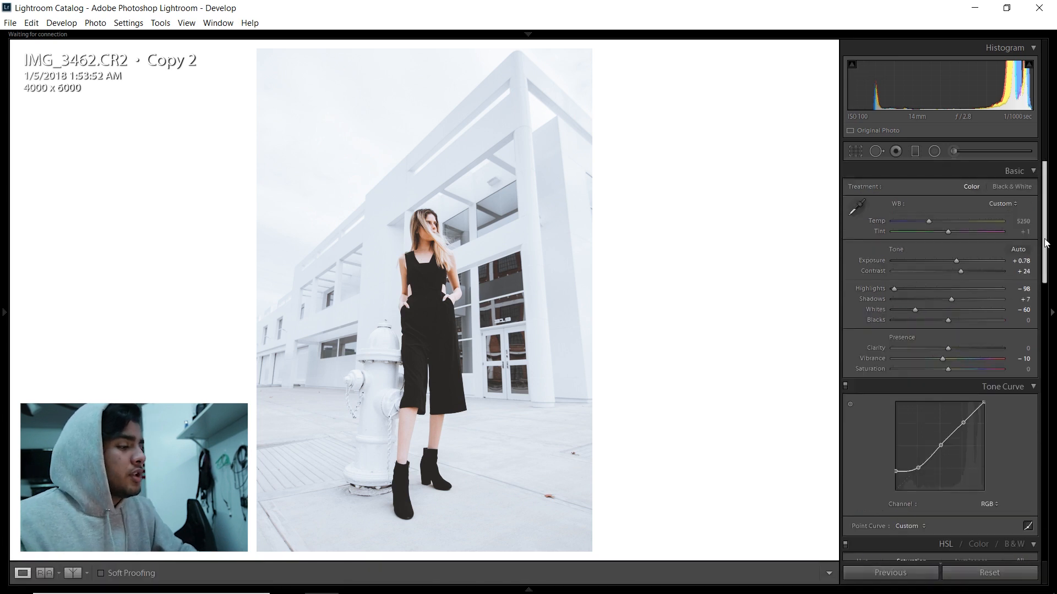